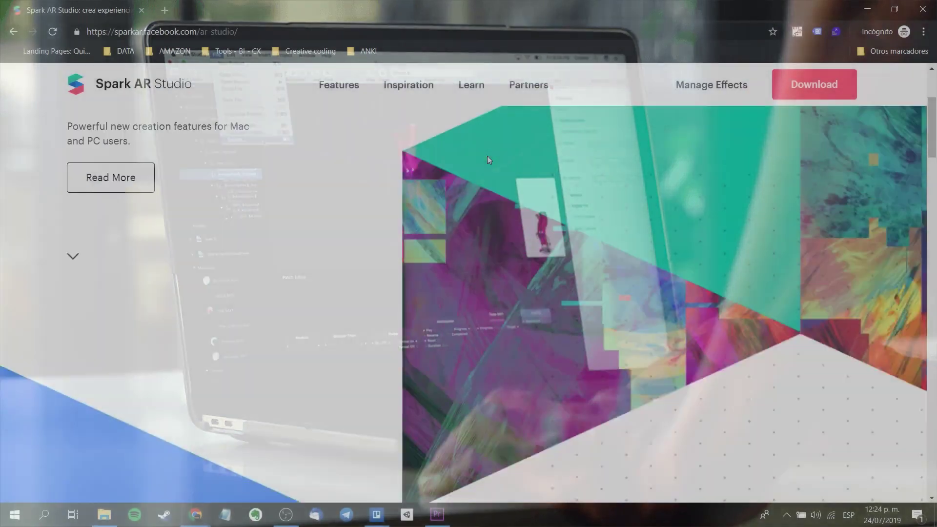
Browse the Spark AR website, go to Download, and get the SparkARStudio.msi Windows installer.
scroll(487, 156, down, 3)
scroll(487, 157, down, 2)
scroll(488, 161, down, 3)
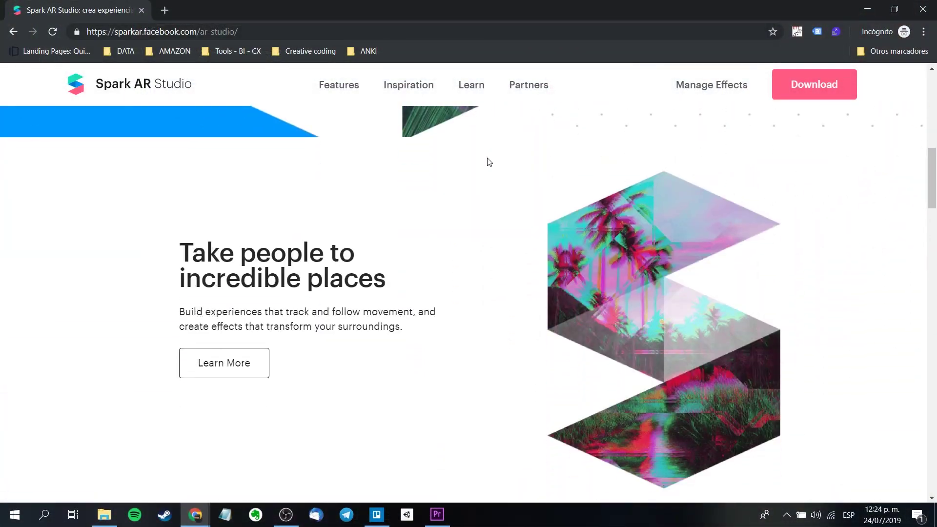
scroll(488, 161, down, 4)
scroll(488, 161, down, 3)
scroll(489, 163, down, 2)
scroll(488, 162, down, 5)
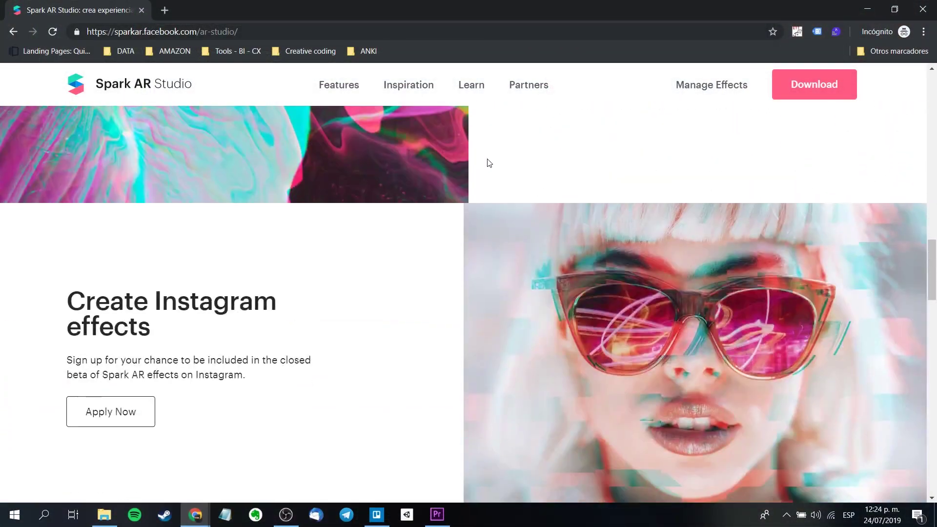
scroll(488, 160, down, 2)
scroll(487, 160, down, 2)
scroll(404, 244, down, 2)
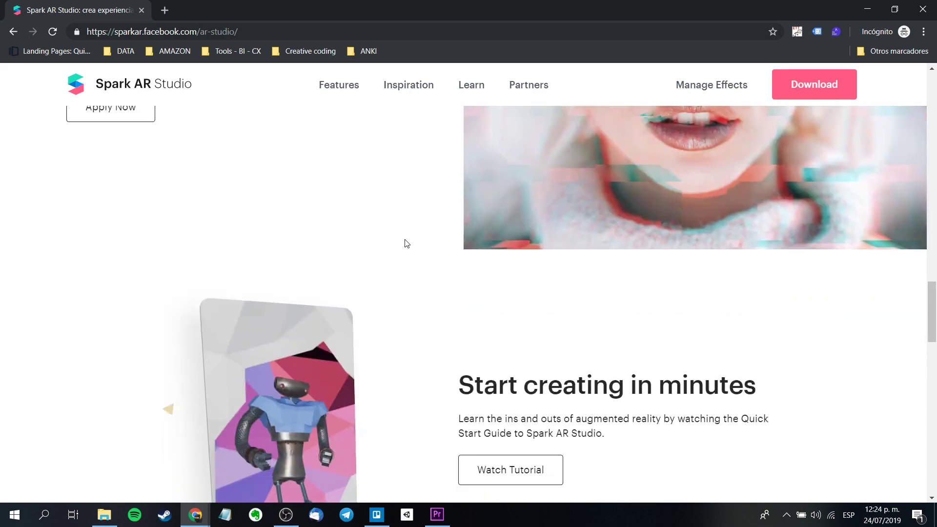
scroll(407, 245, down, 4)
scroll(409, 246, down, 4)
scroll(408, 246, down, 1)
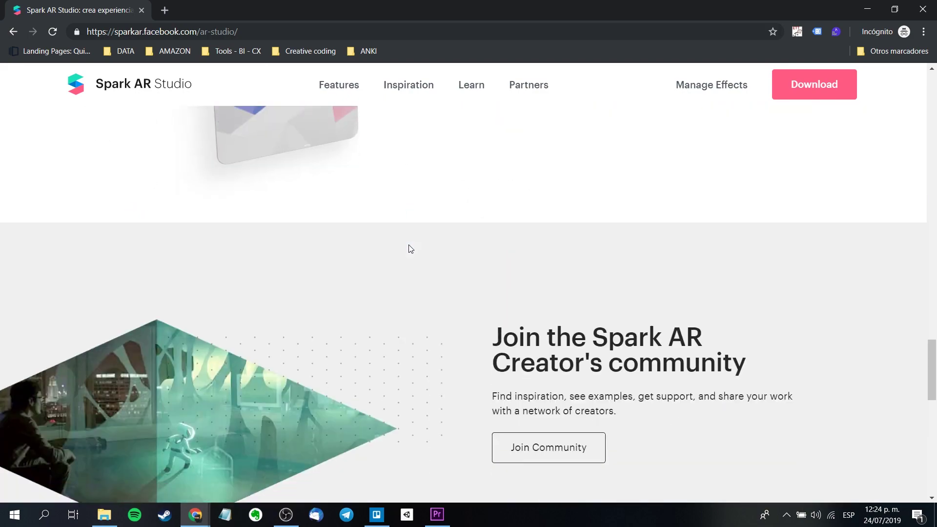
scroll(408, 247, down, 5)
scroll(408, 253, up, 7)
click(820, 93)
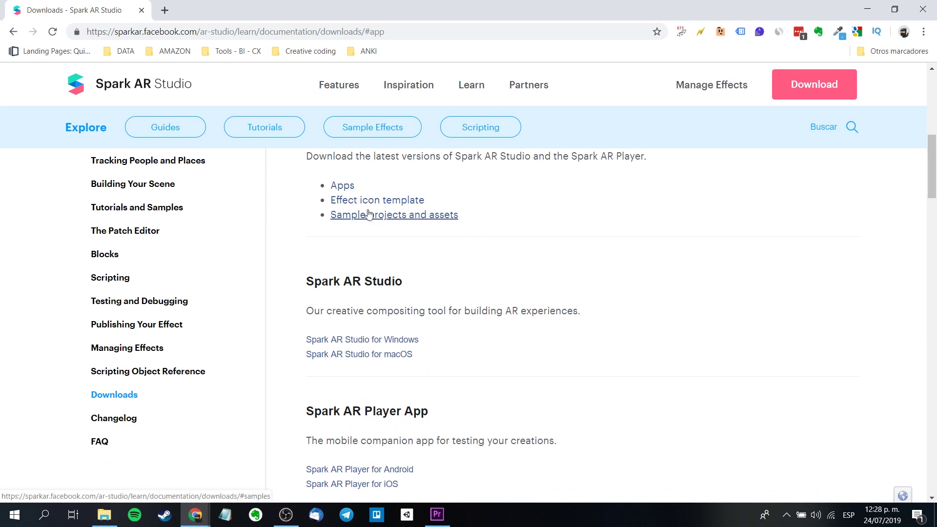
scroll(446, 280, down, 1)
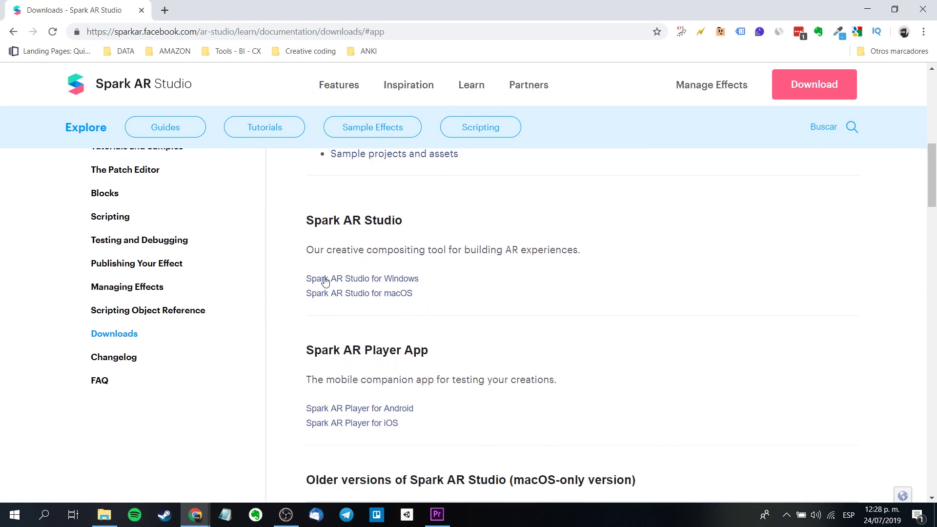
click(369, 283)
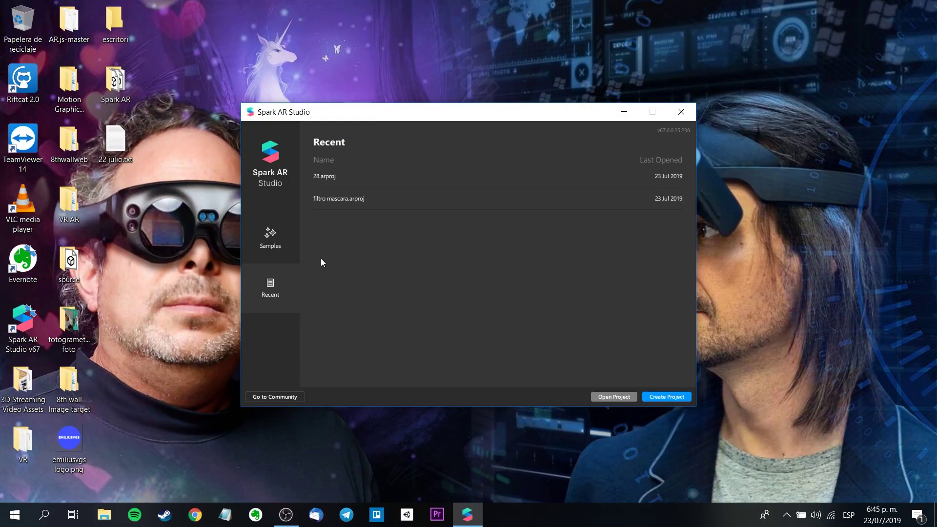
Look through the sample projects, return to Recent, and create a new blank project.
click(264, 232)
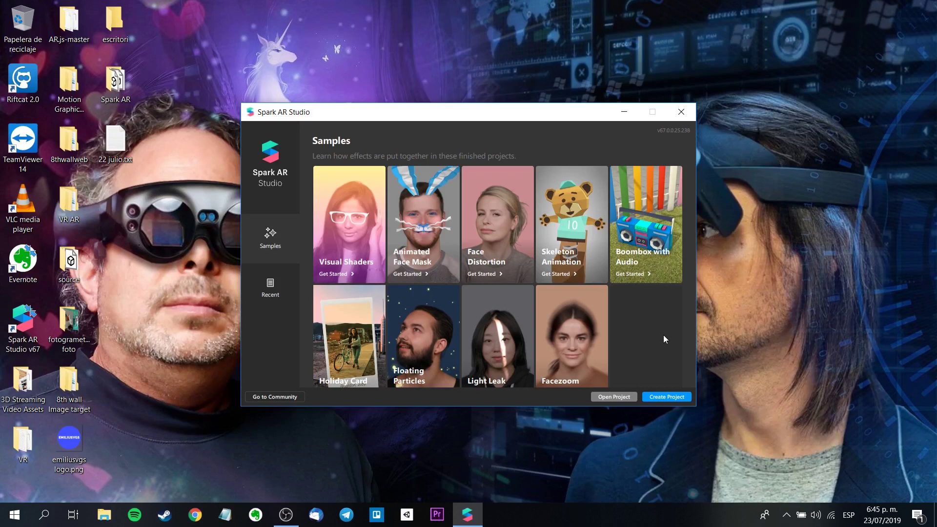
scroll(664, 335, down, 1)
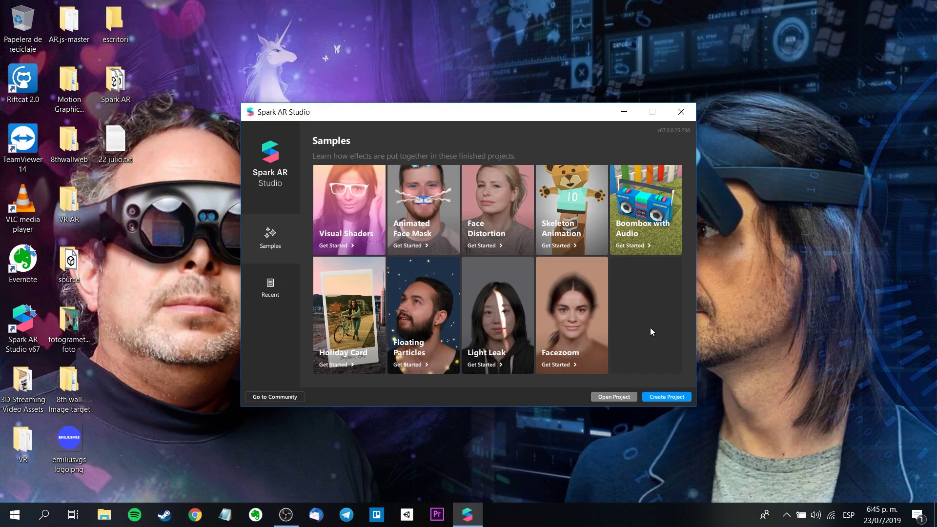
scroll(650, 328, up, 1)
click(270, 288)
click(663, 395)
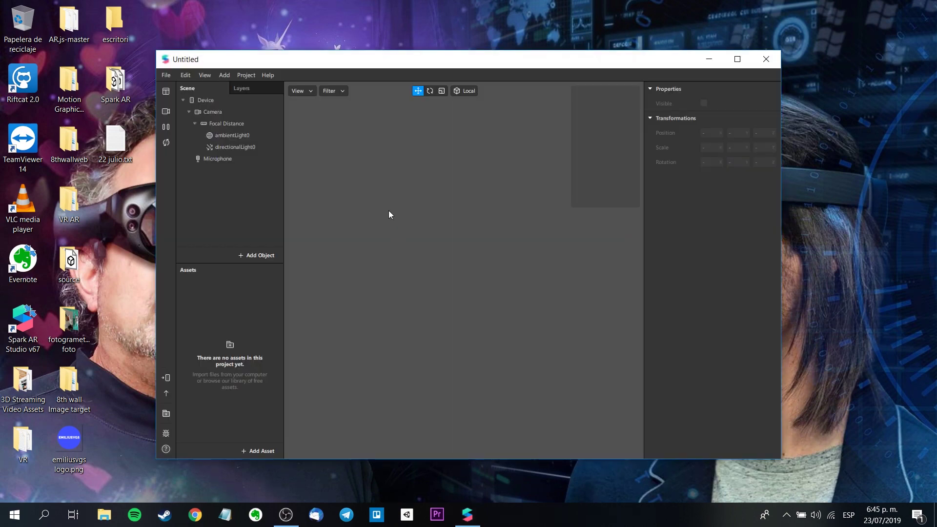
Maximize the project window and inspect Device, Camera, both lights and Microphone in the Scene panel.
drag(781, 212, 922, 211)
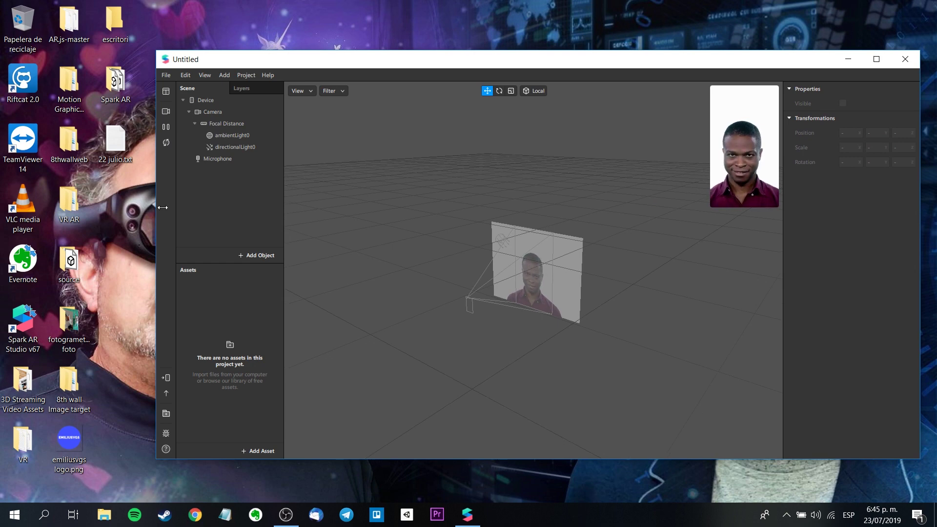
click(876, 59)
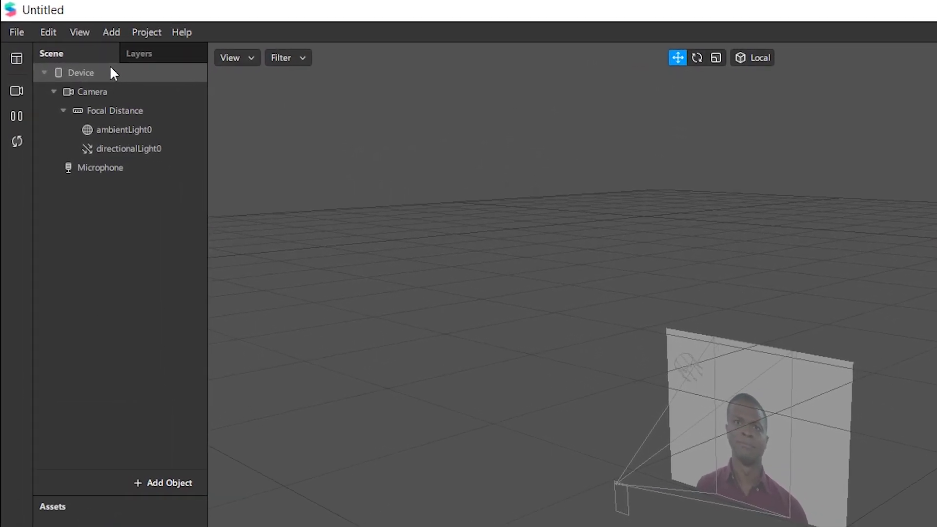
click(112, 96)
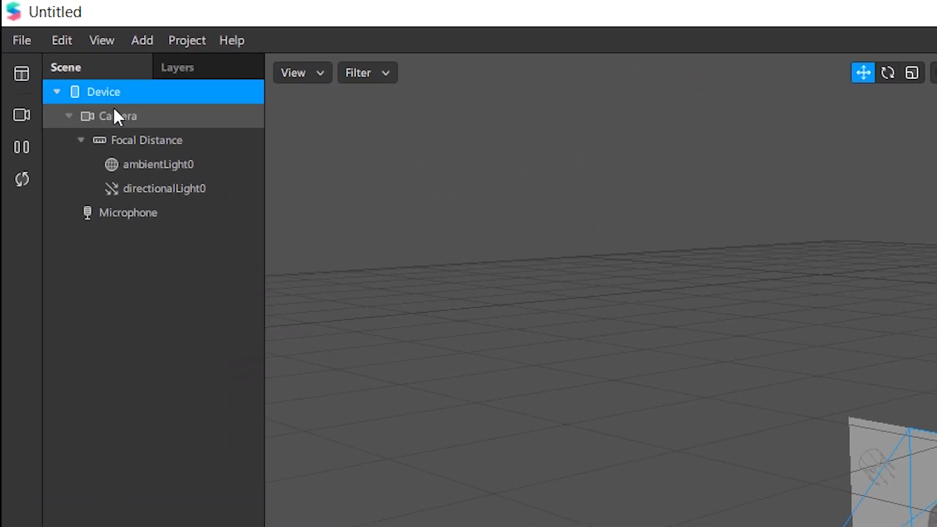
click(126, 116)
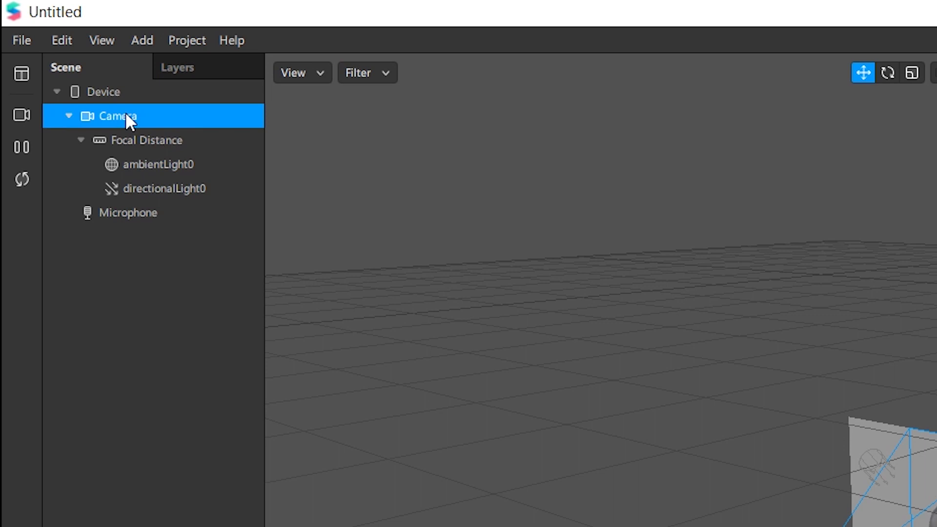
click(152, 181)
click(161, 196)
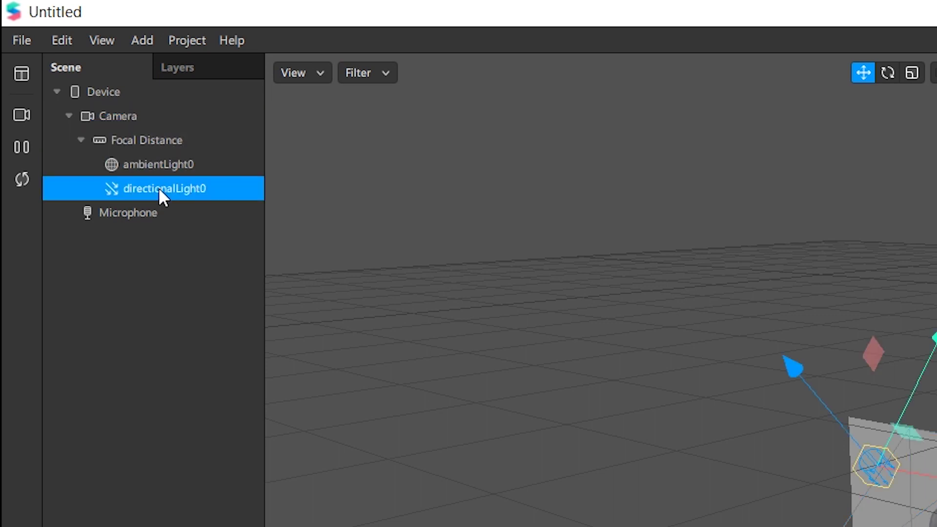
click(161, 207)
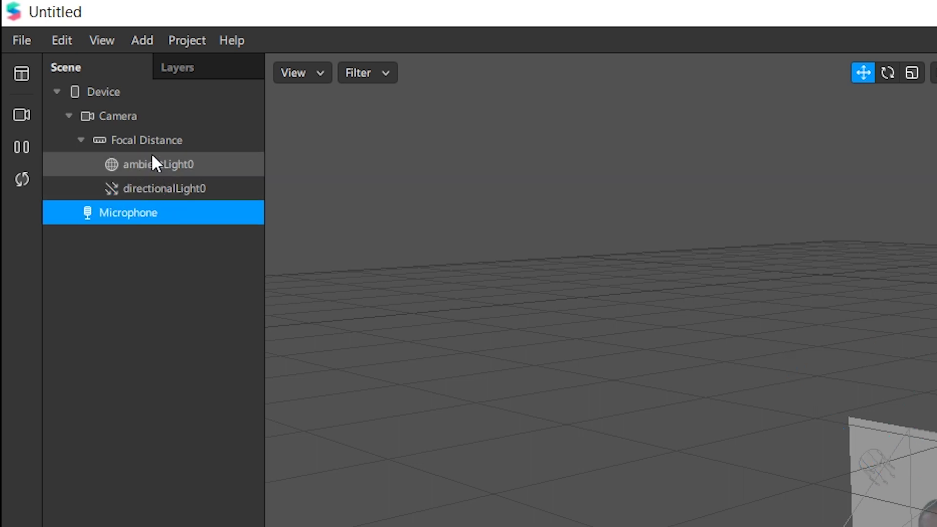
click(138, 119)
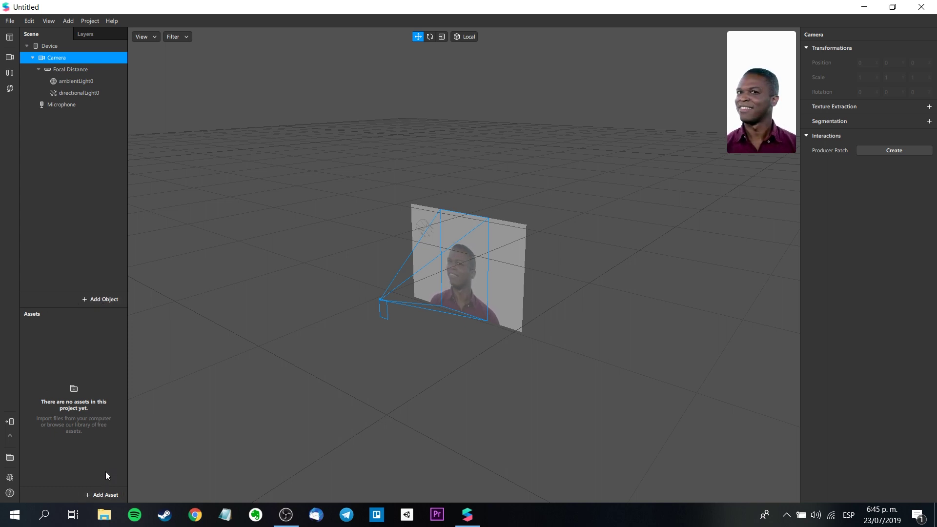
Try the webcam and simulated faces, settling on the fifth person in a black t-shirt.
click(9, 59)
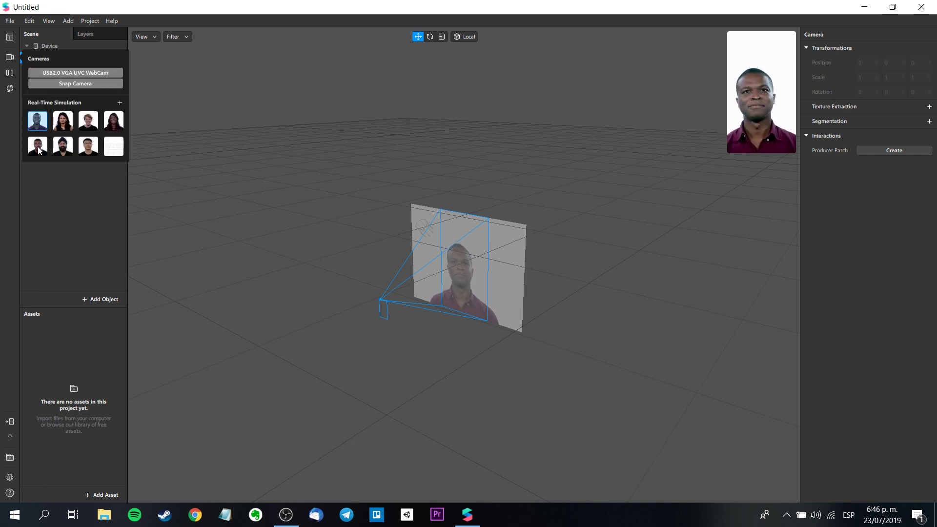
click(88, 146)
click(88, 73)
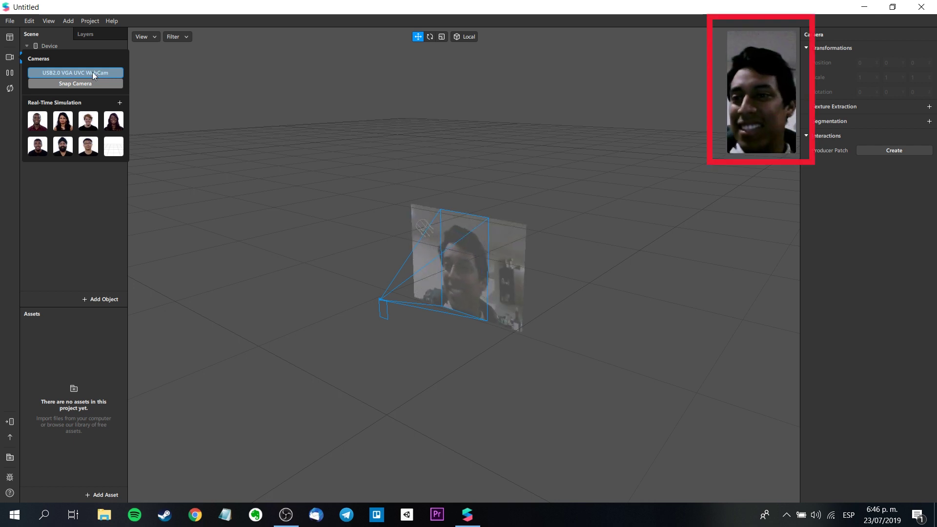
click(36, 149)
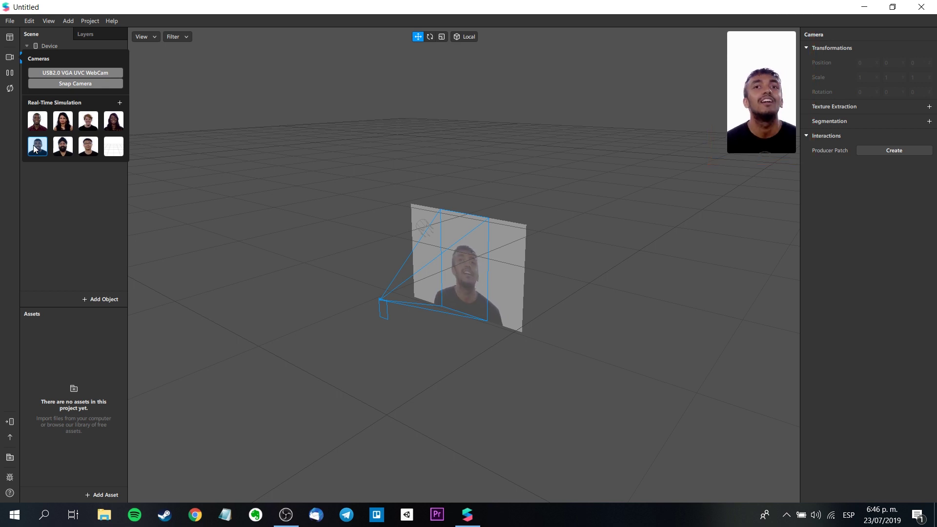
click(74, 198)
click(71, 93)
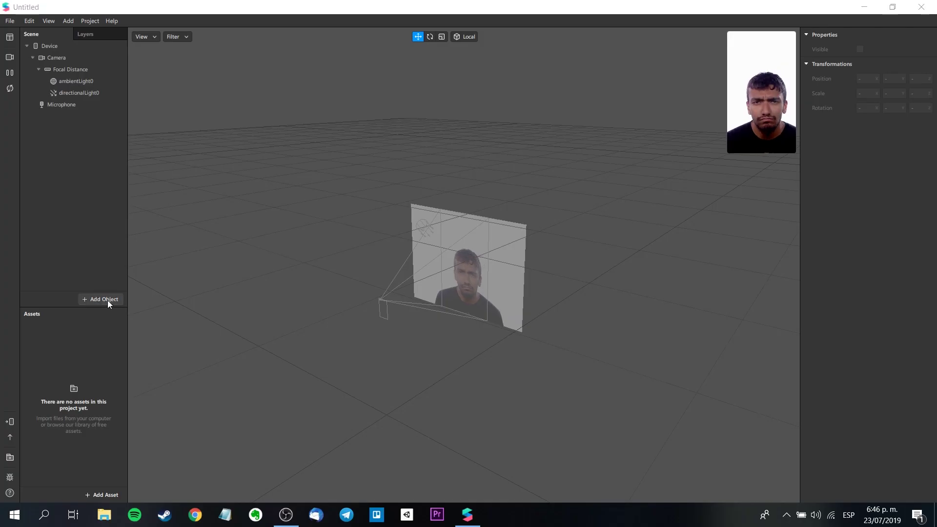
Review Plane Tracker, Plane and Canvas in the Add Object list, then insert a Canvas.
click(107, 300)
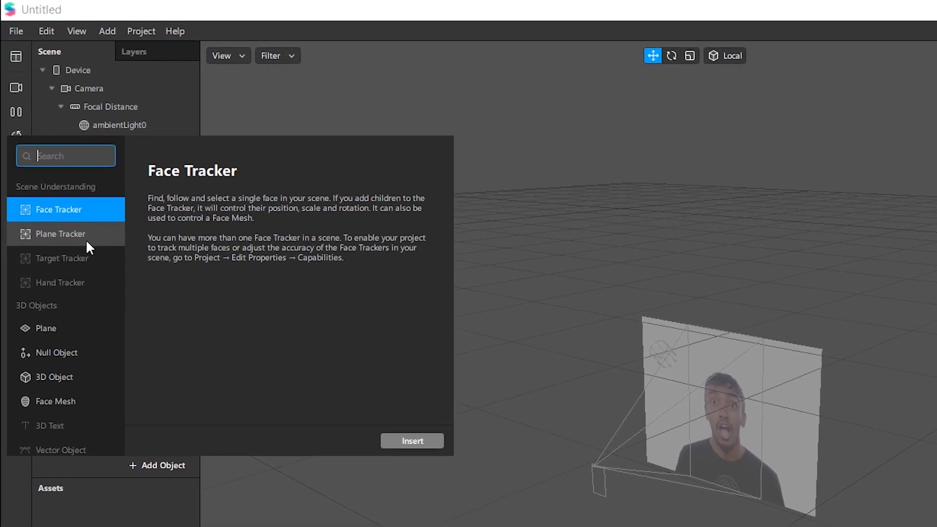
click(99, 273)
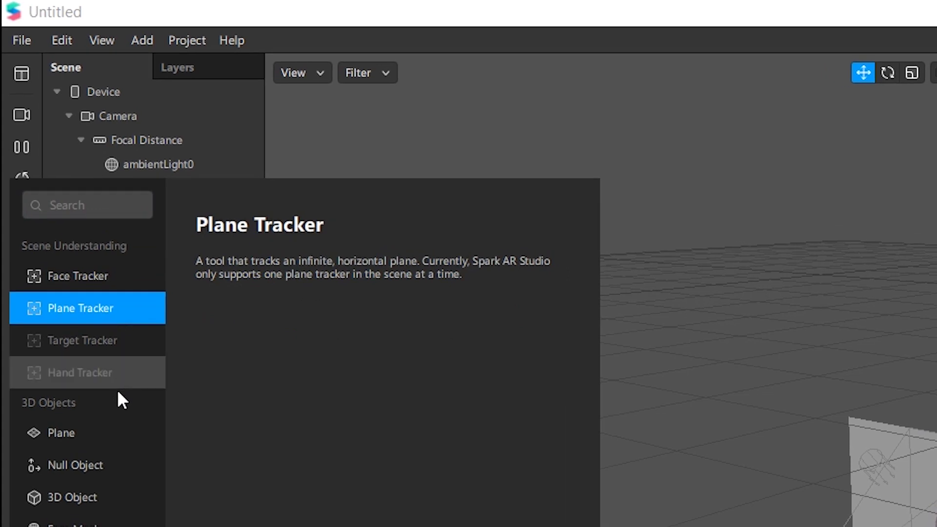
scroll(92, 329, down, 1)
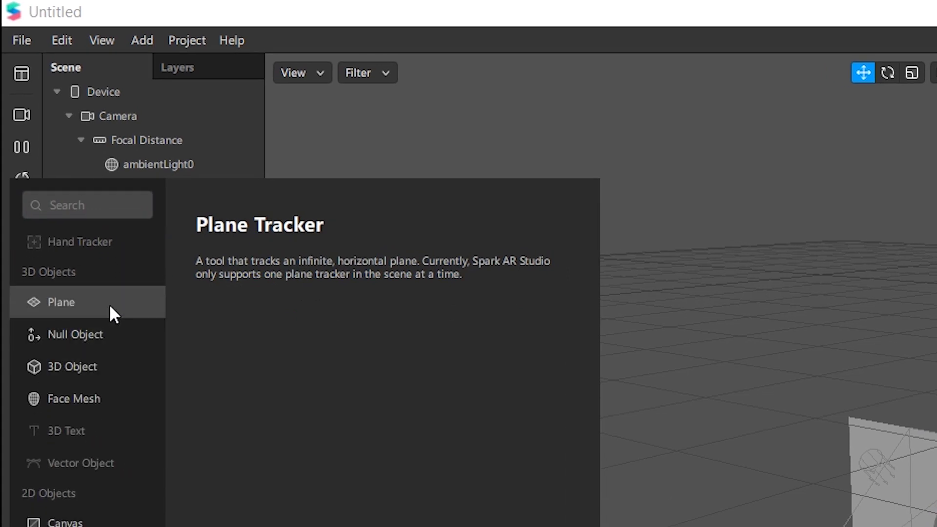
click(110, 304)
scroll(113, 438, down, 1)
scroll(113, 437, down, 3)
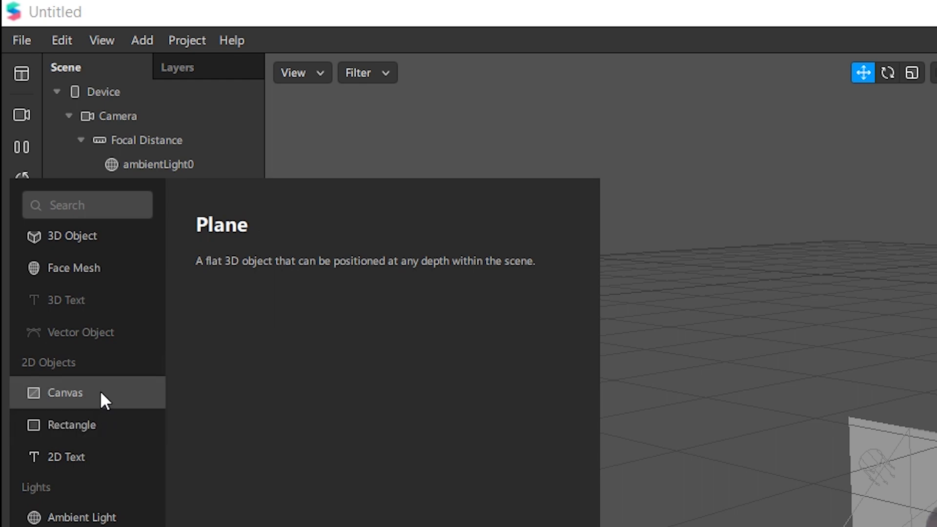
click(102, 393)
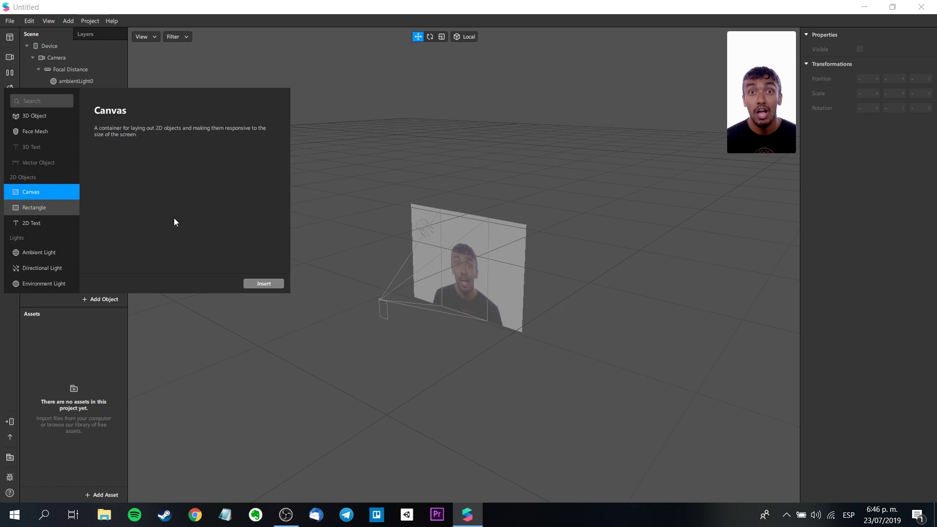
click(266, 283)
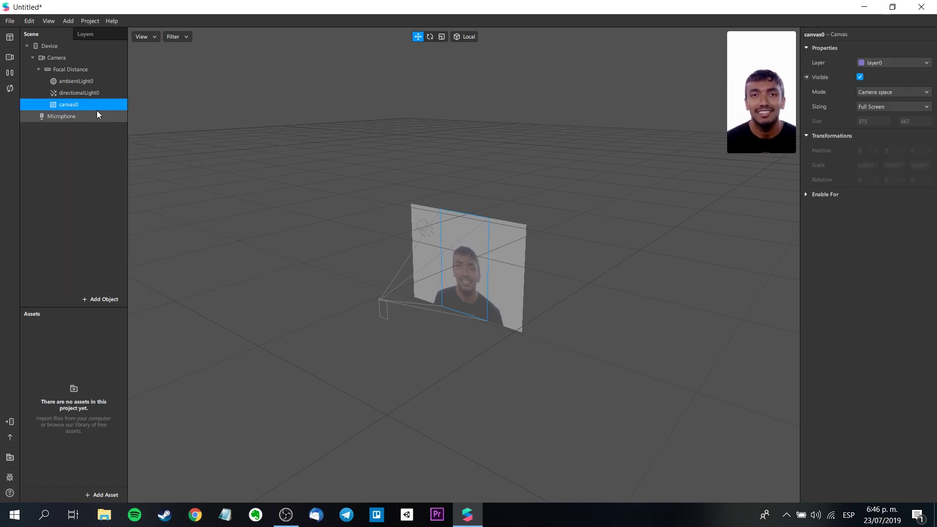
Add a rectangle inside canvas0 and rename it fondo.
right_click(69, 107)
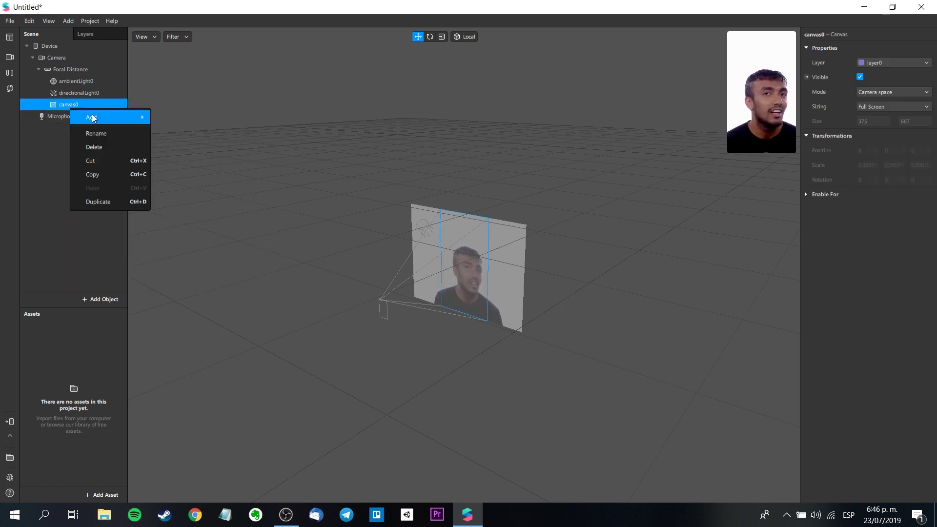
mouse_move(87, 113)
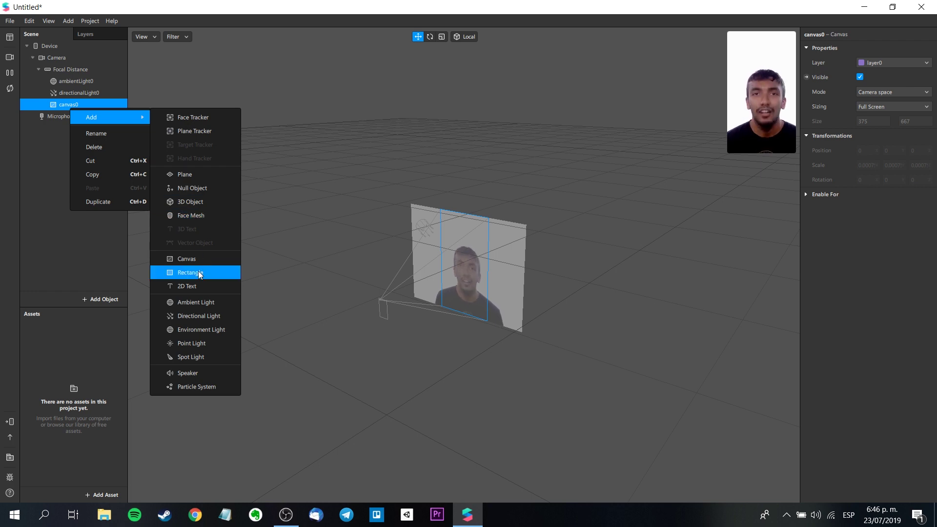
click(198, 272)
double_click(84, 117)
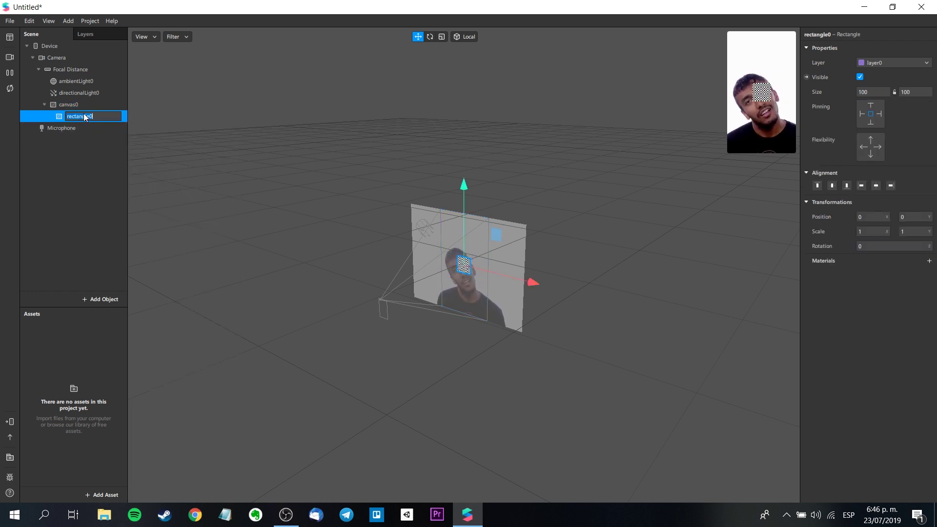
text(fondo)
key(Return)
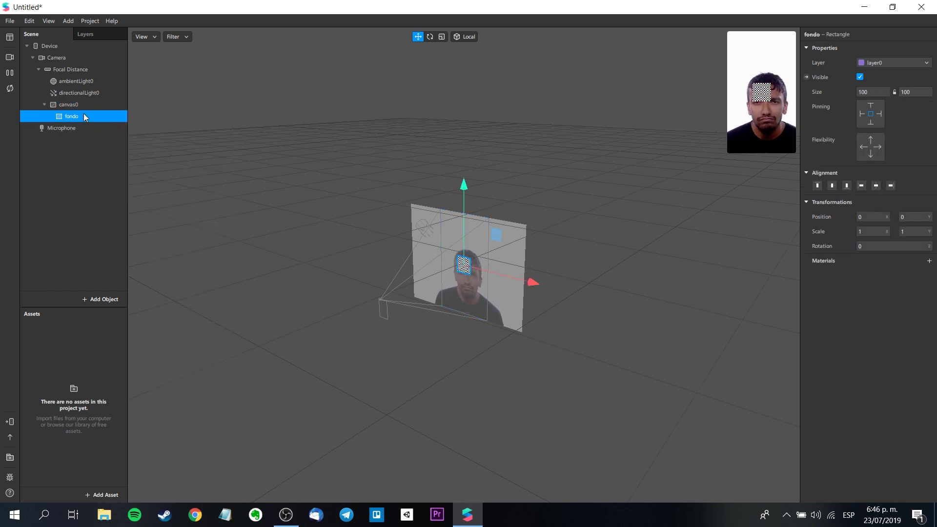
Add a second rectangle under canvas0 named persona and begin editing its width.
right_click(85, 117)
mouse_move(138, 122)
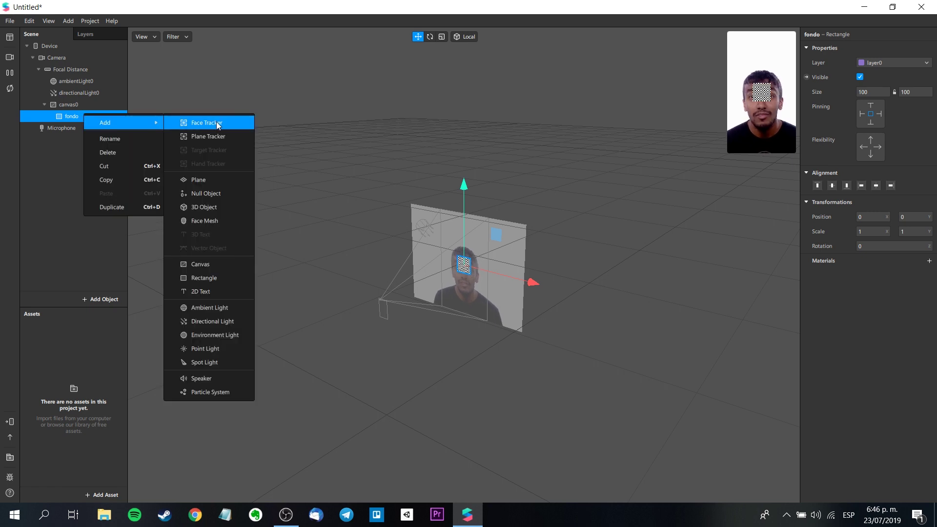
click(207, 278)
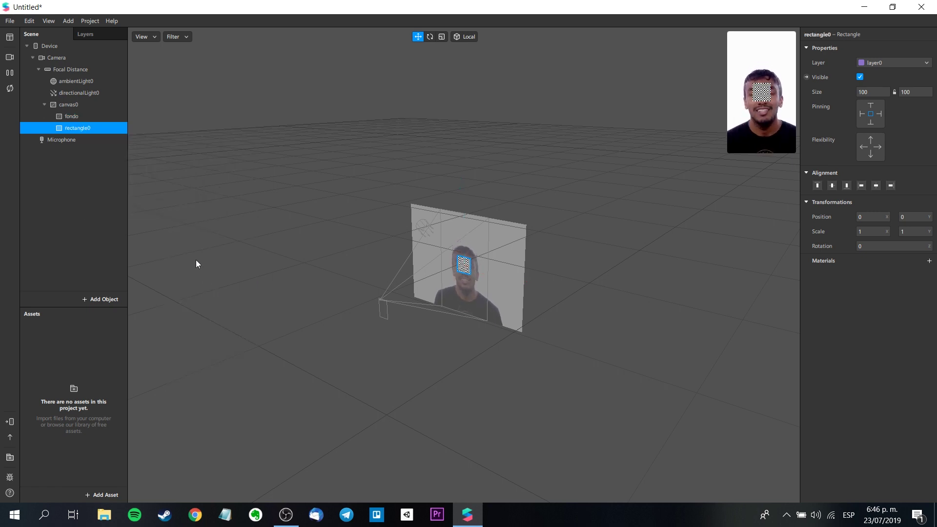
double_click(83, 129)
text(persona)
key(Return)
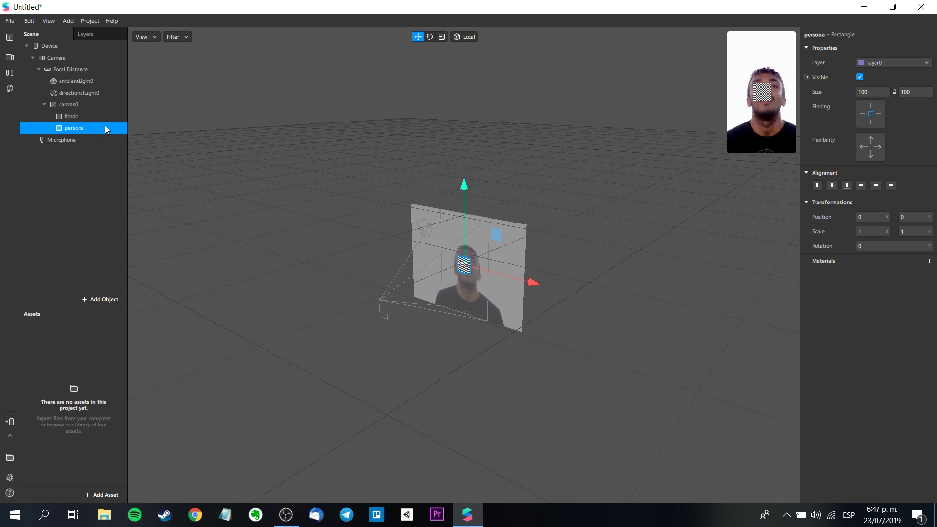
double_click(871, 92)
Size the persona rectangle to 375 by 667.
text(375)
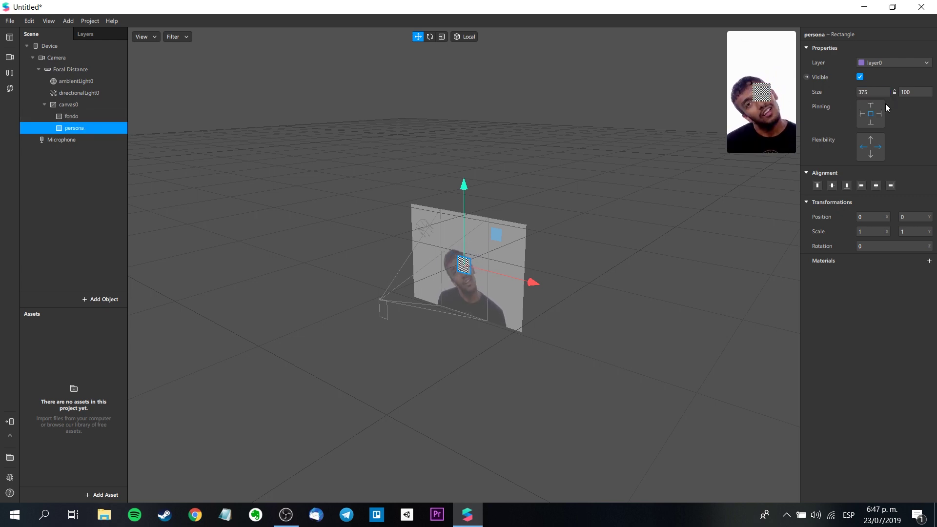
key(Tab)
text(667)
key(Return)
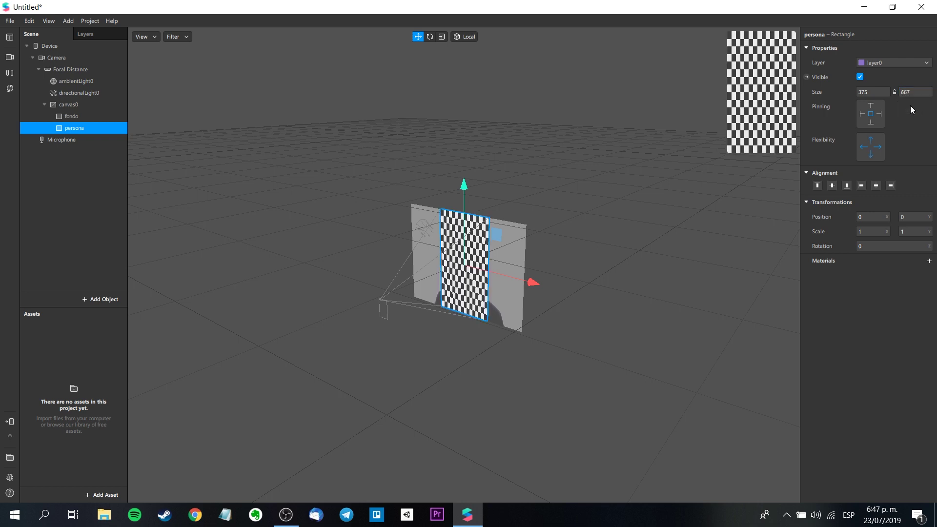
Make fondo fill the full canvas width and height.
click(74, 116)
click(882, 91)
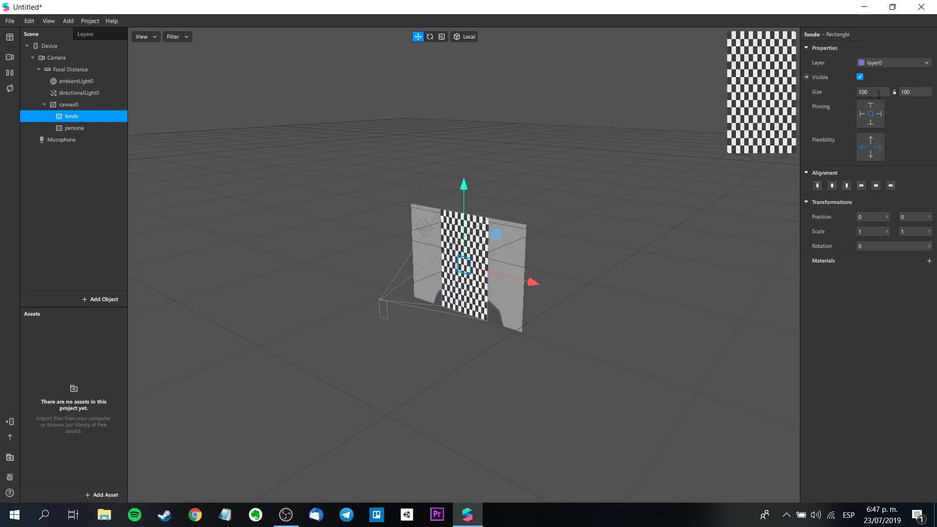
click(873, 106)
click(916, 92)
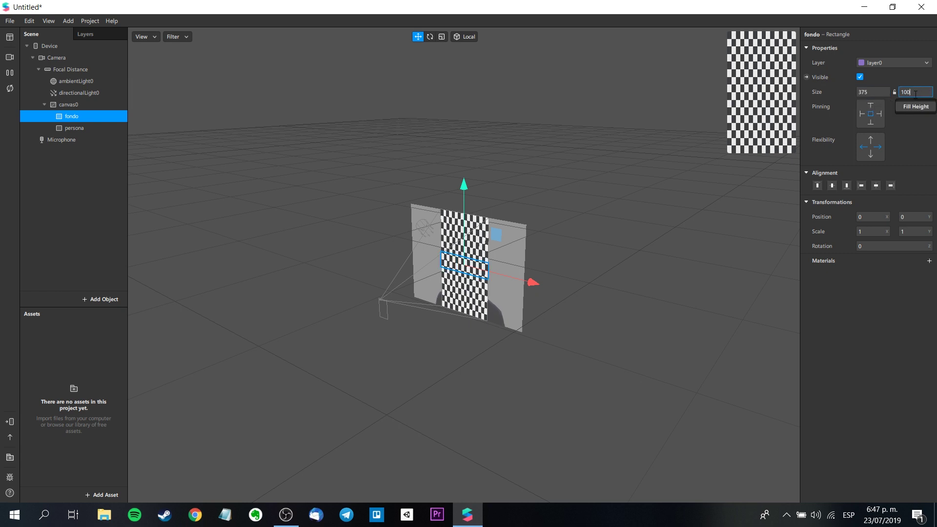
click(918, 107)
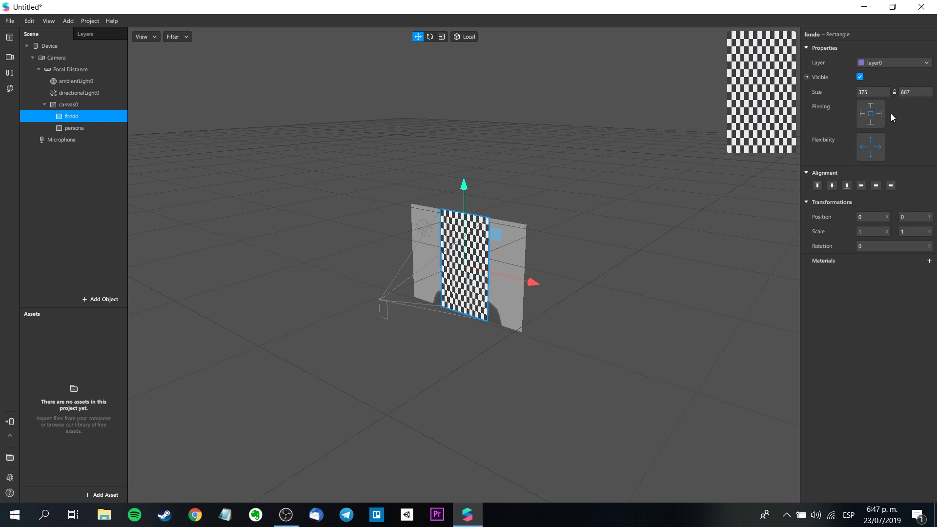
Reselect persona and assign it a new material, material0.
click(89, 127)
click(84, 116)
click(85, 126)
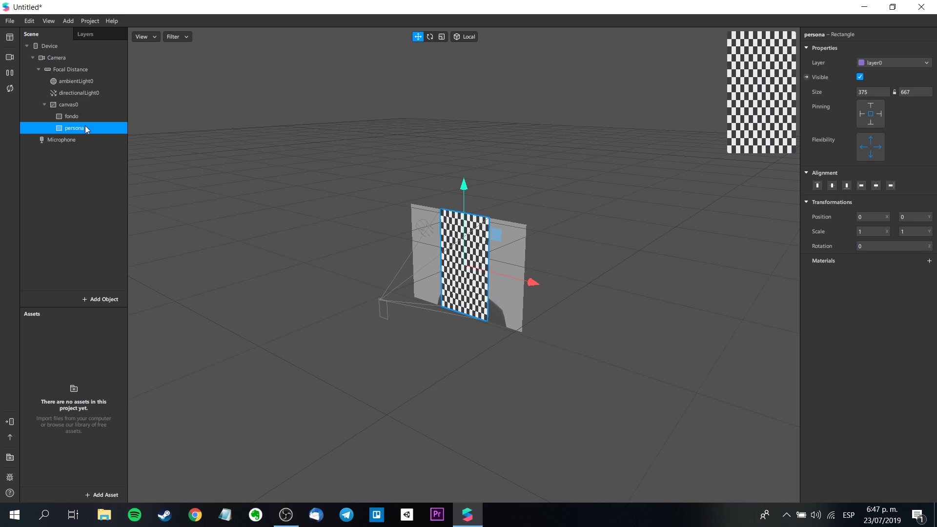
click(930, 261)
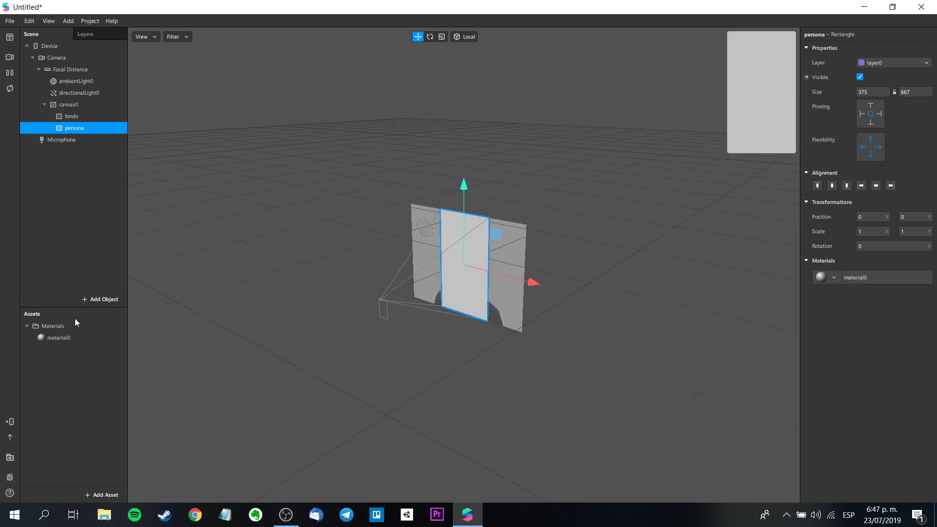
Add cameraTexture0 extraction and a person segmentation mask texture to the Camera.
click(71, 335)
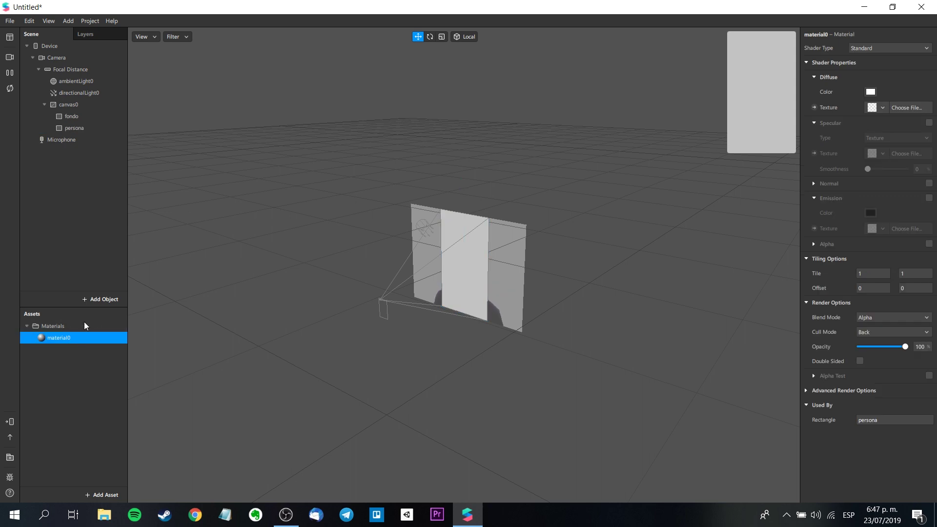
click(72, 60)
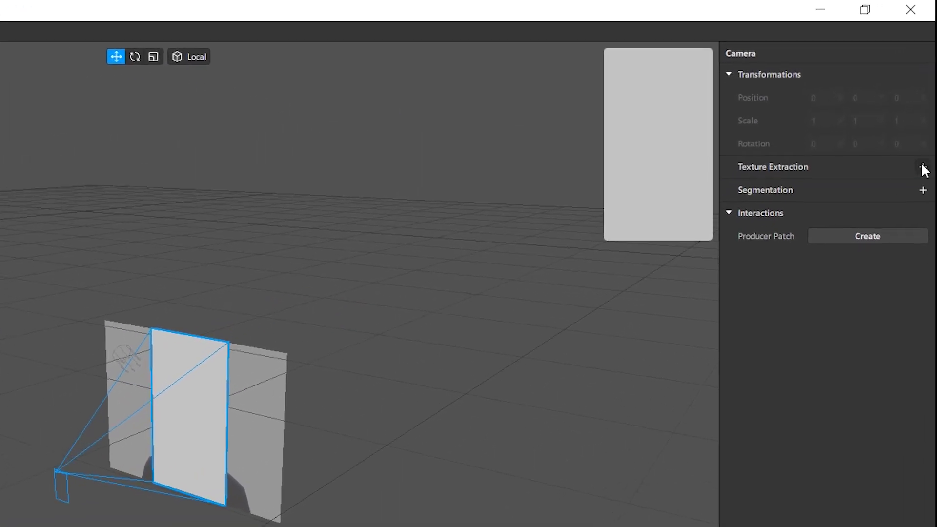
click(927, 125)
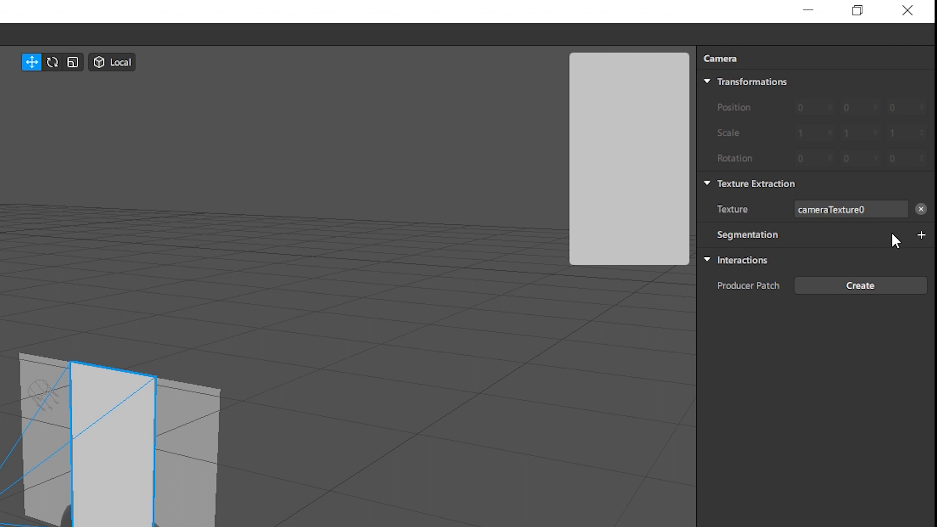
click(921, 236)
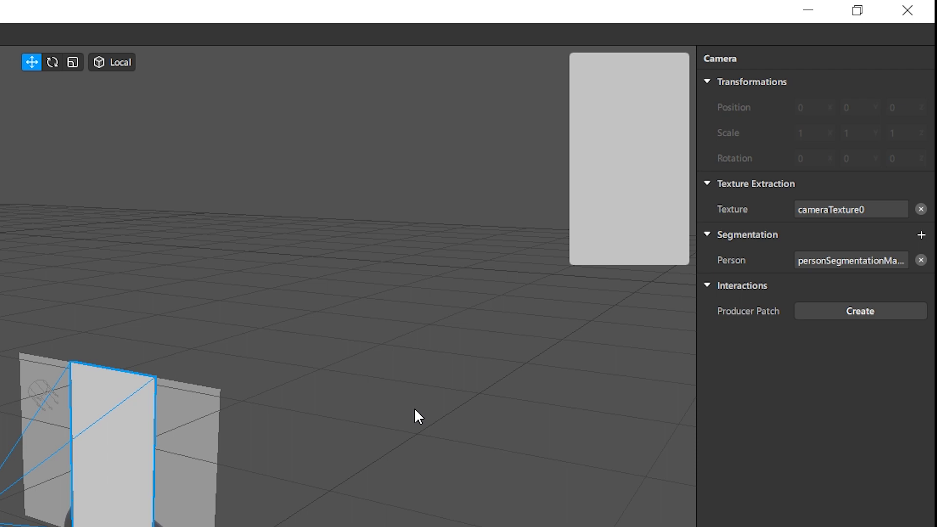
click(79, 373)
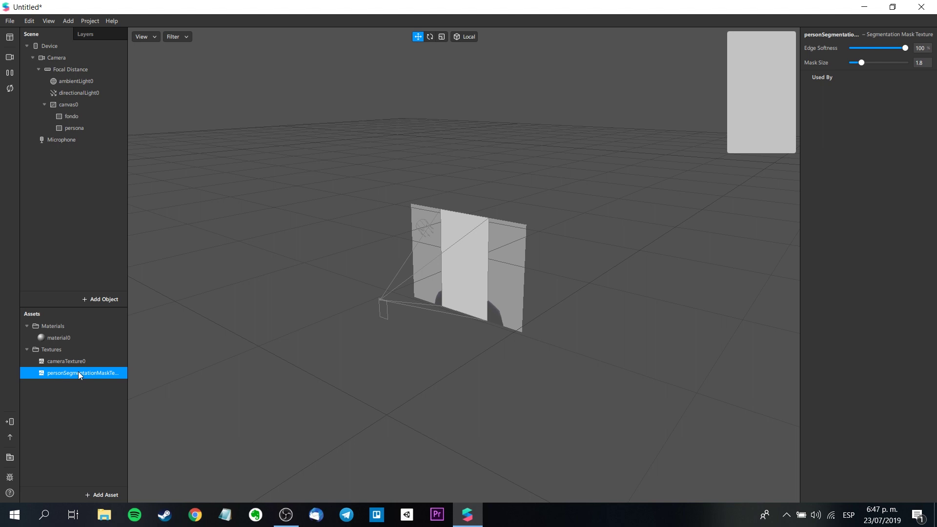
Set material0 to Flat shader with cameraTexture0 diffuse and the segmentation mask as alpha.
click(61, 337)
click(910, 49)
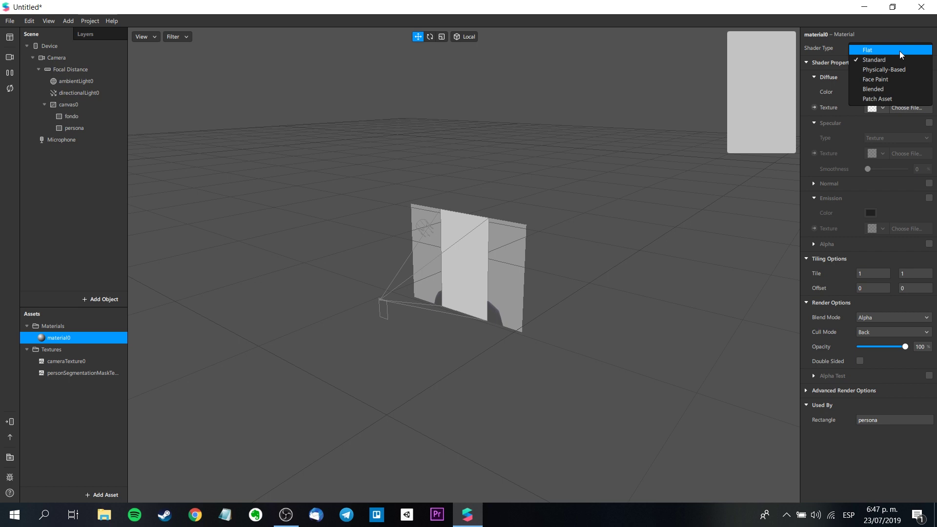
click(900, 50)
click(883, 107)
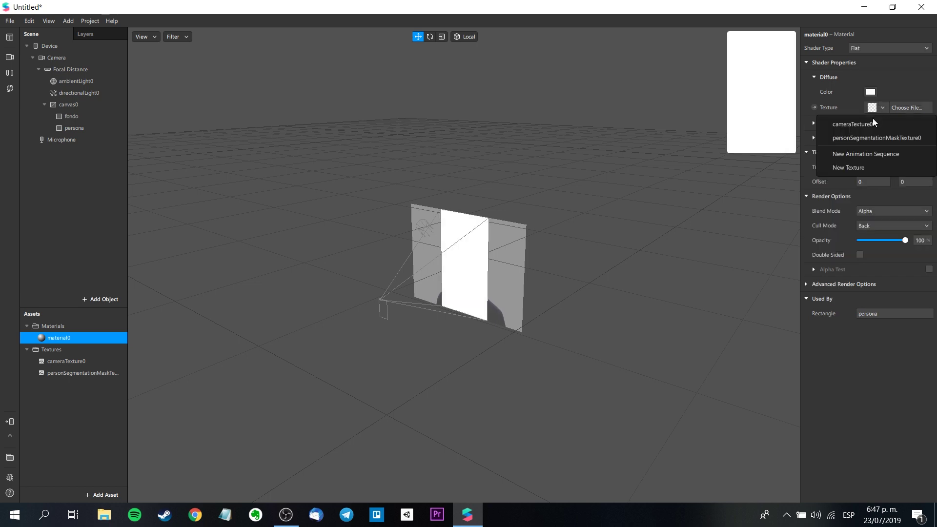
click(862, 124)
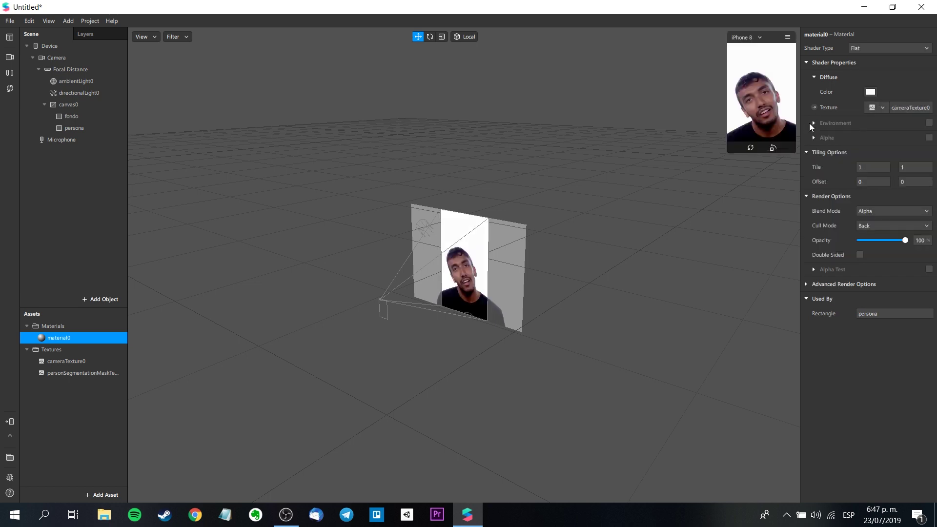
click(929, 138)
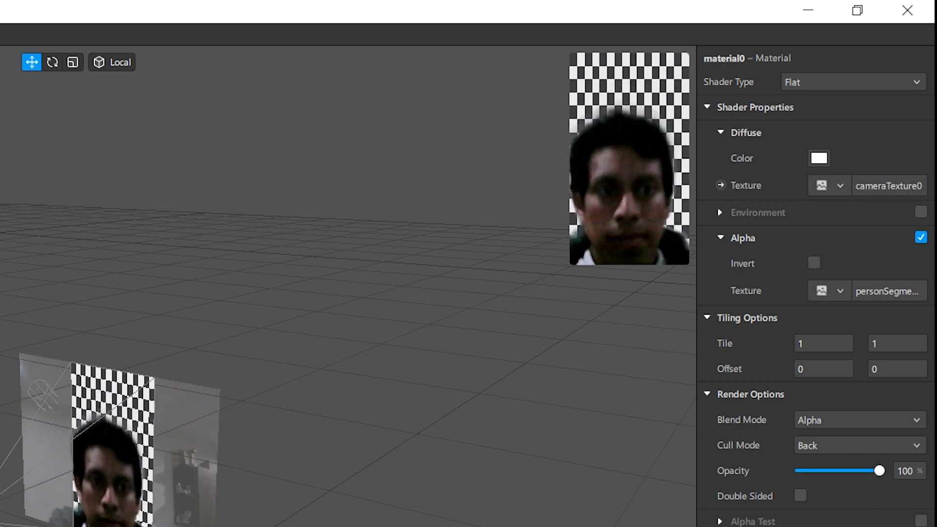
click(81, 130)
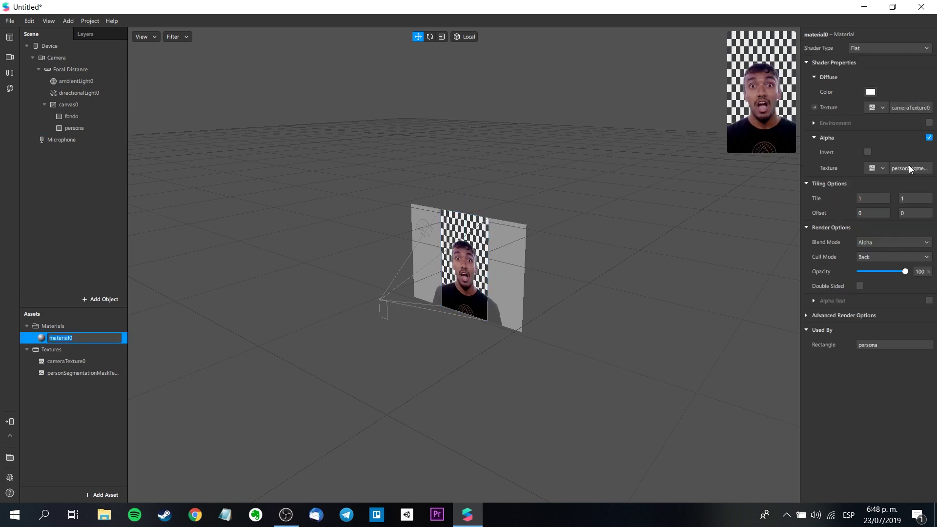
Create material1 for fondo and assign the mountain image as its texture.
click(80, 120)
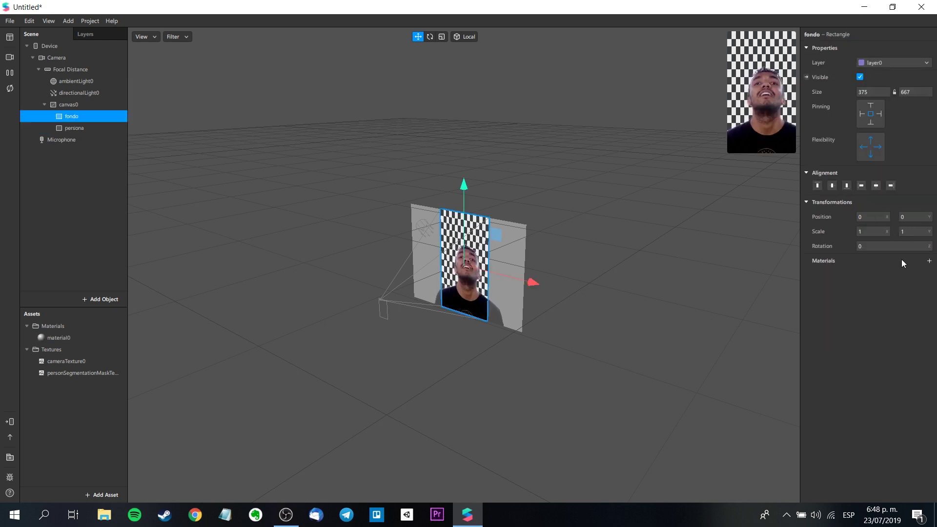
click(901, 259)
click(905, 288)
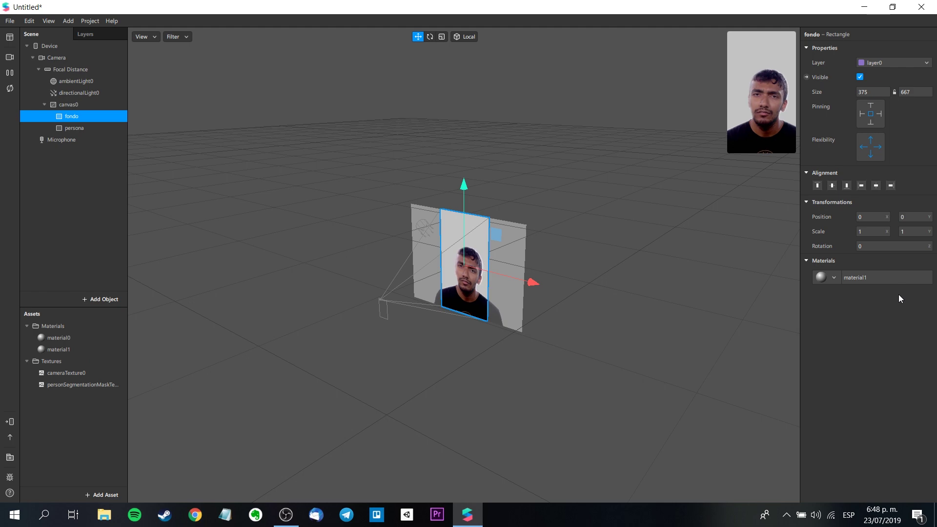
click(70, 350)
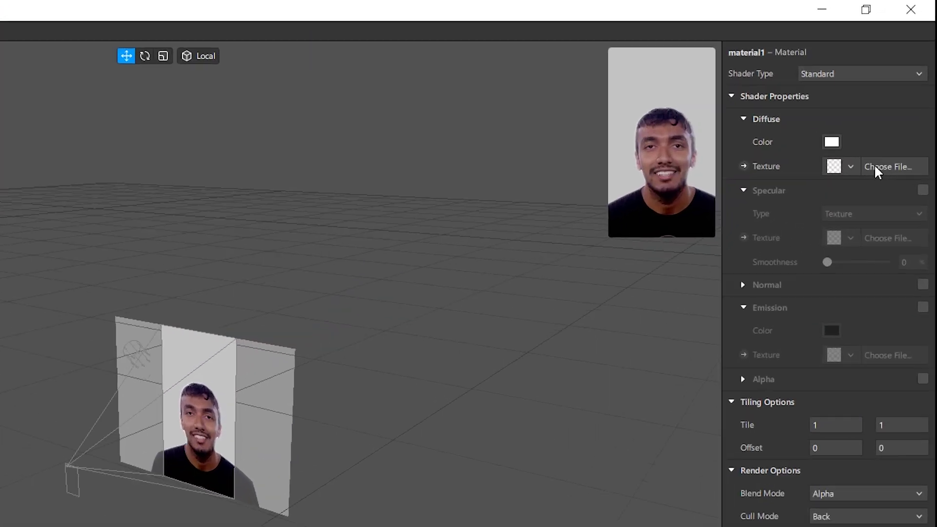
click(899, 108)
key(Escape)
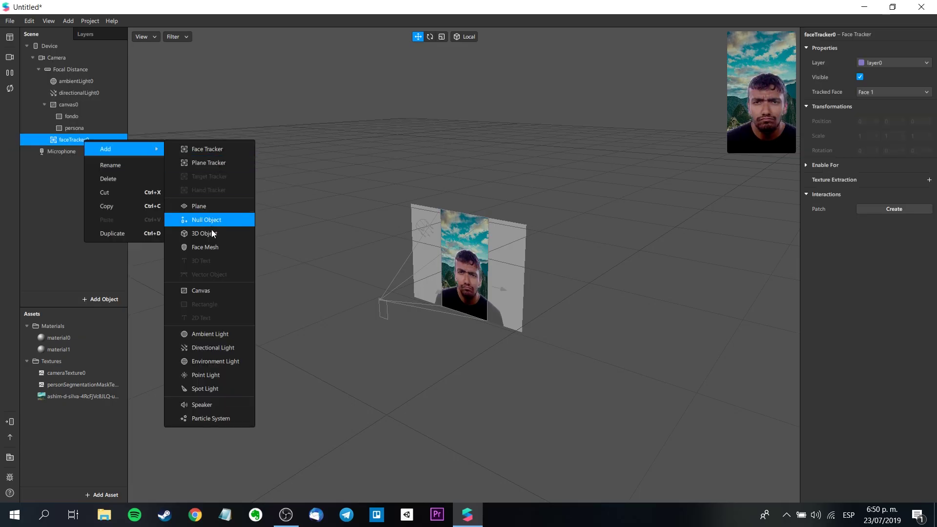
Import the peru 3D object and parent it under faceTracker0.
click(217, 233)
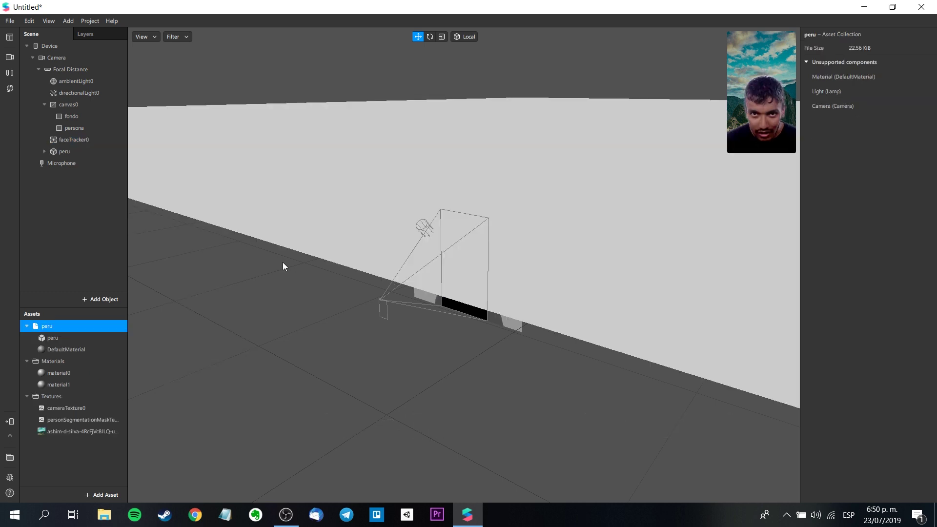
drag(282, 262, 505, 171)
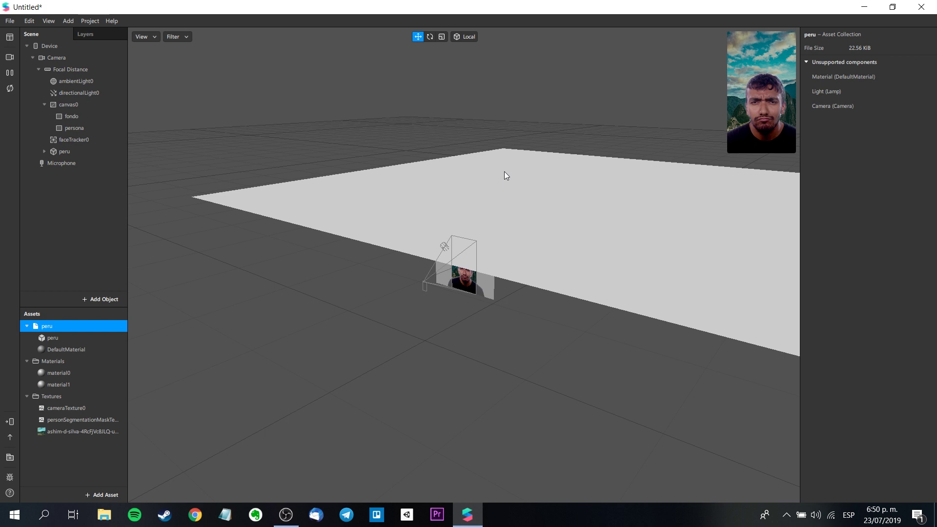
click(431, 36)
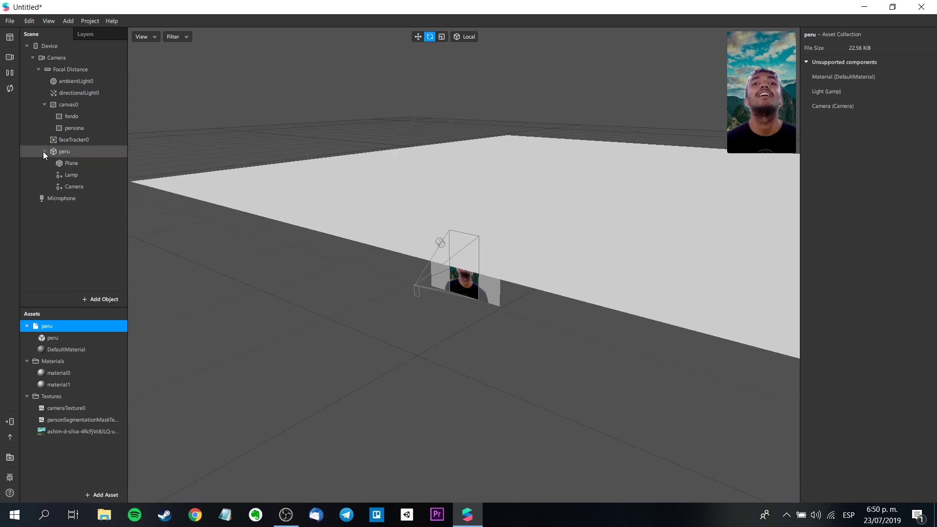
drag(55, 153, 81, 139)
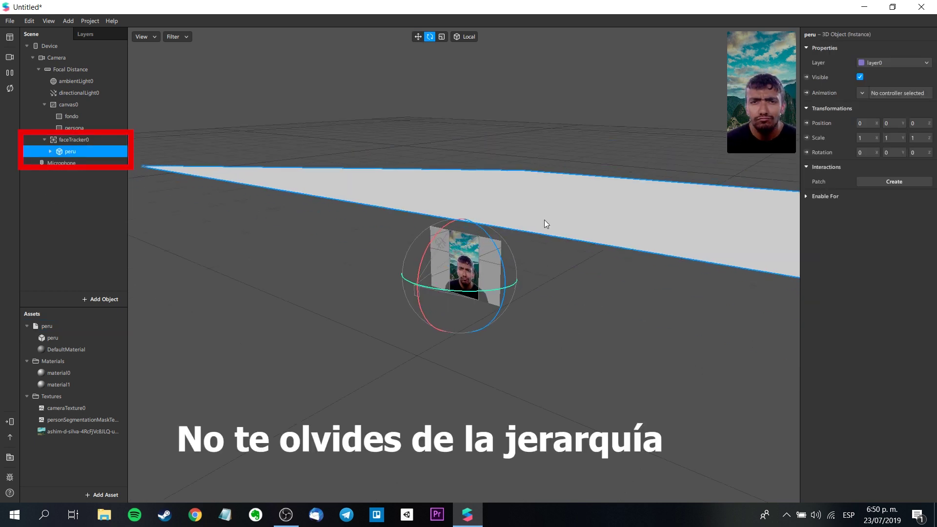
Shrink and flatten the peru plane and tilt it about 40 degrees.
click(441, 37)
drag(488, 293, 469, 288)
drag(470, 198, 470, 205)
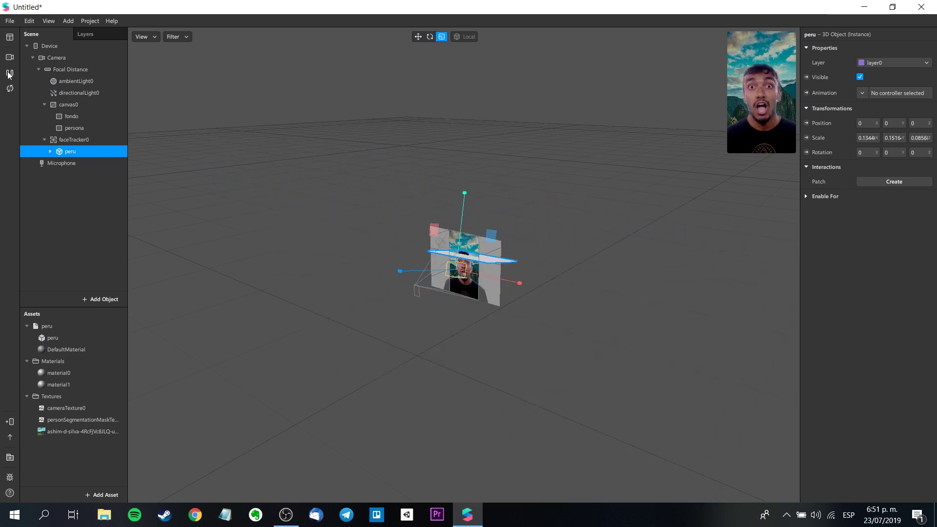
click(10, 73)
key(e)
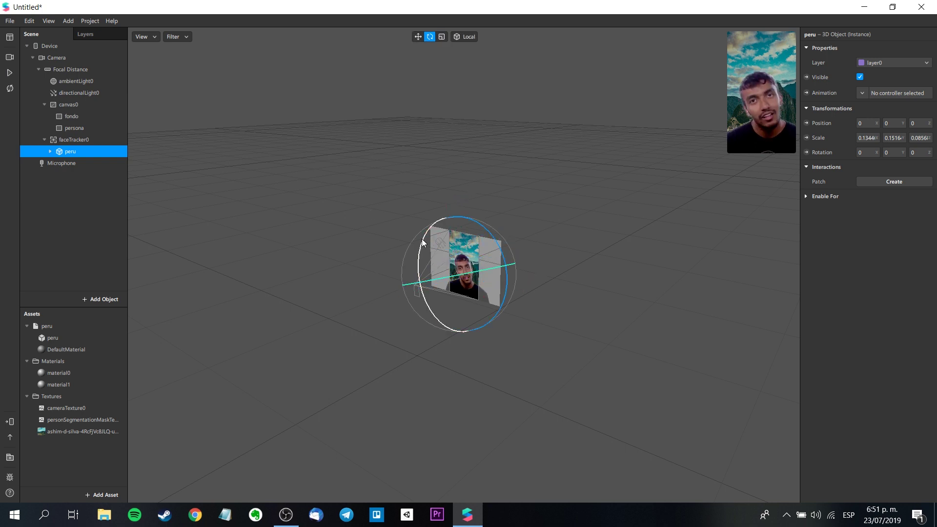
drag(439, 230, 469, 293)
key(r)
drag(507, 266, 432, 238)
Raise the plane above the head, tilt it to about 67°, and open its DefaultMaterial.
drag(470, 275, 391, 200)
key(w)
key(e)
drag(405, 235, 410, 253)
key(r)
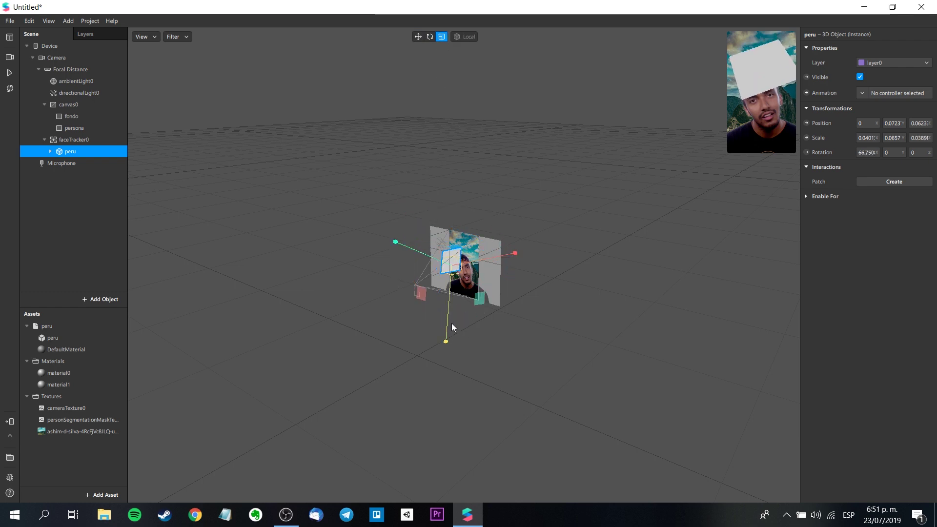
click(52, 338)
click(57, 349)
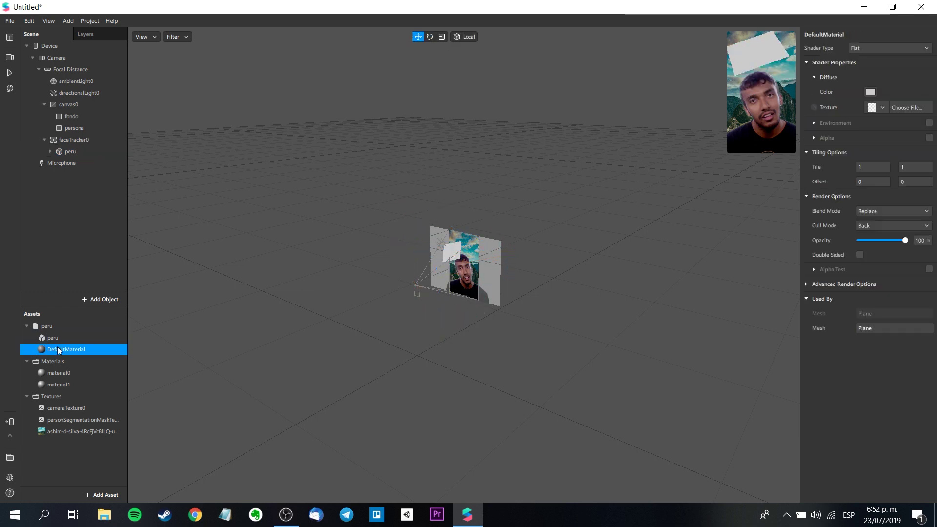
Use peru.png as the DefaultMaterial texture so the flag appears on the plane.
click(904, 107)
click(141, 190)
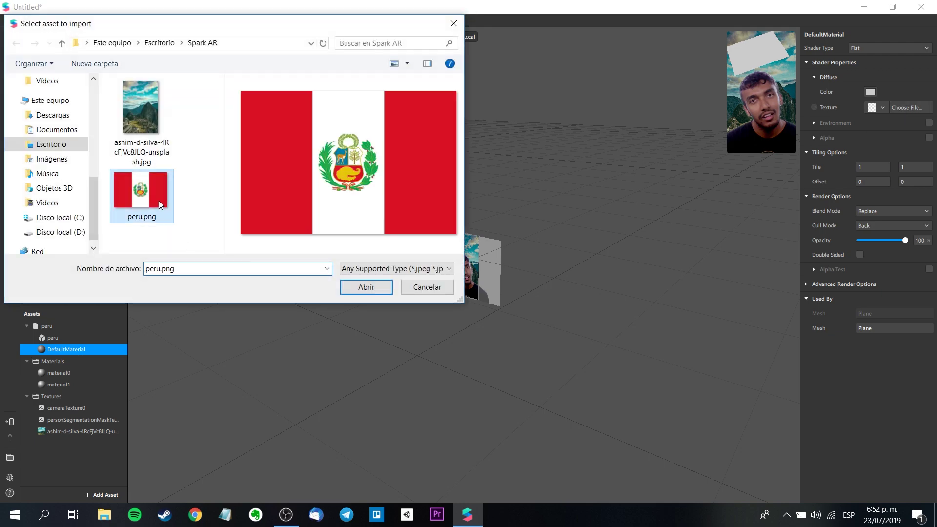
click(367, 287)
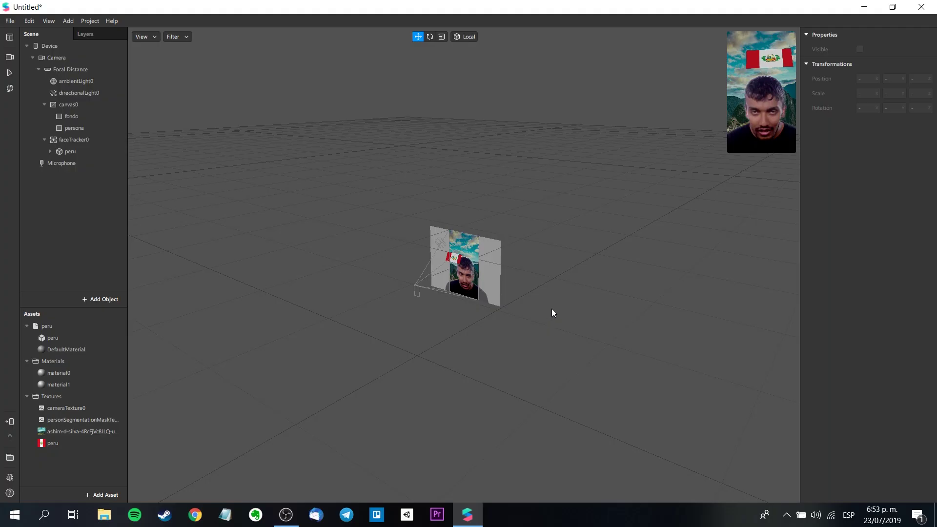
Select the peru object and create a patch from its Rotation property.
click(450, 260)
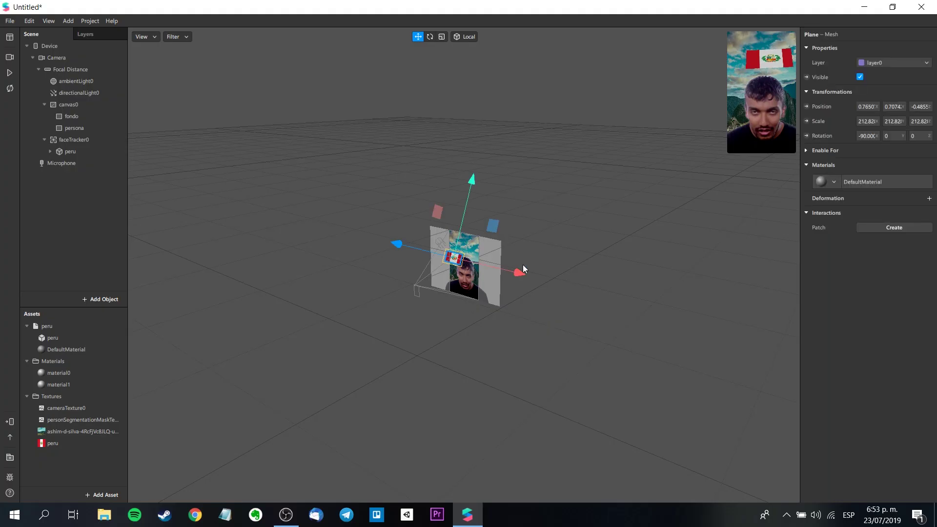
click(68, 141)
click(69, 152)
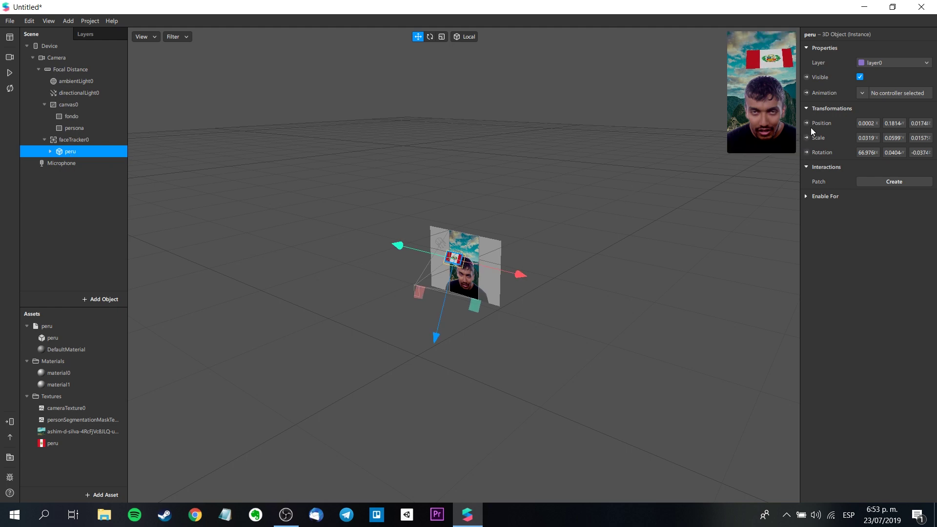
click(807, 152)
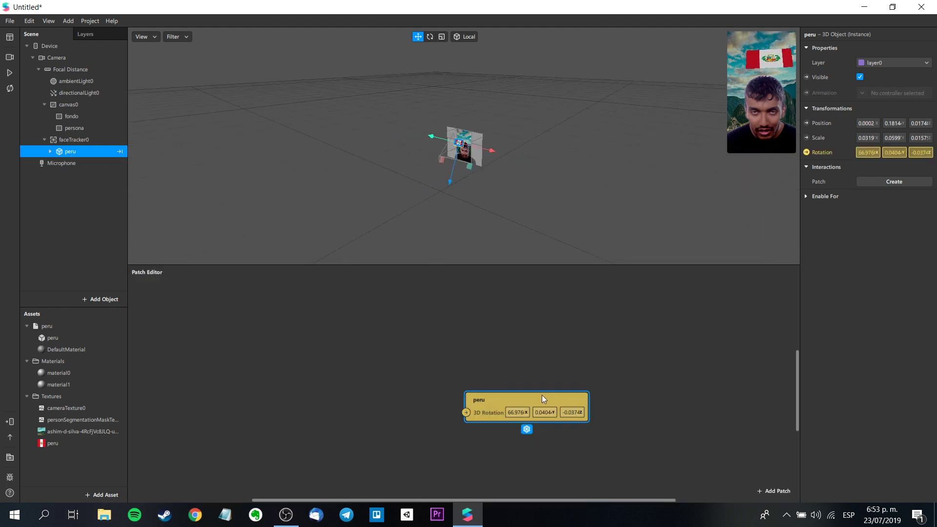
Add a Loop Animation patch beside the peru rotation patch.
drag(542, 398, 582, 373)
click(308, 348)
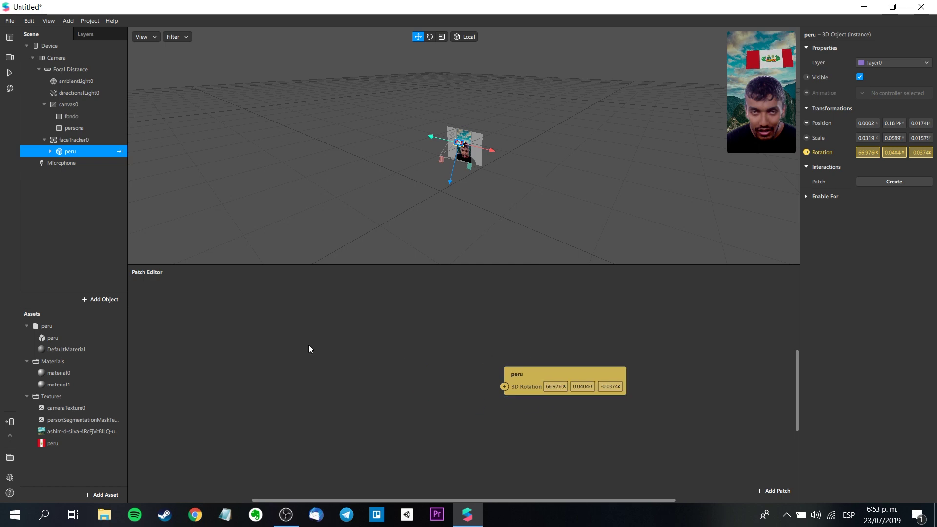
double_click(309, 347)
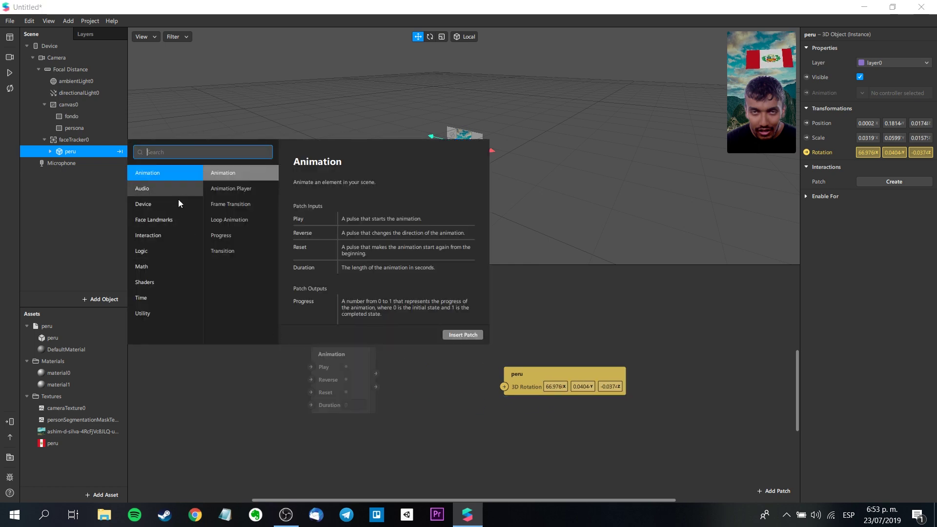
text(loo)
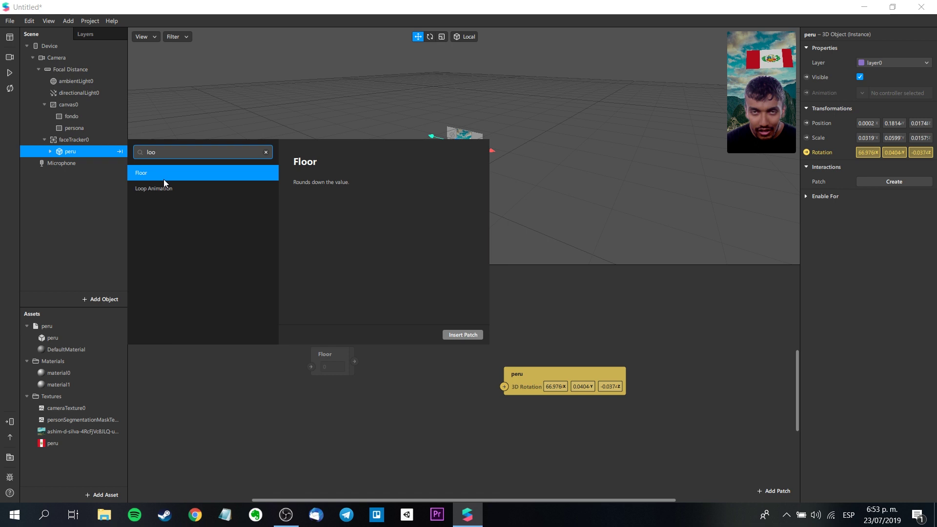
click(168, 187)
click(459, 335)
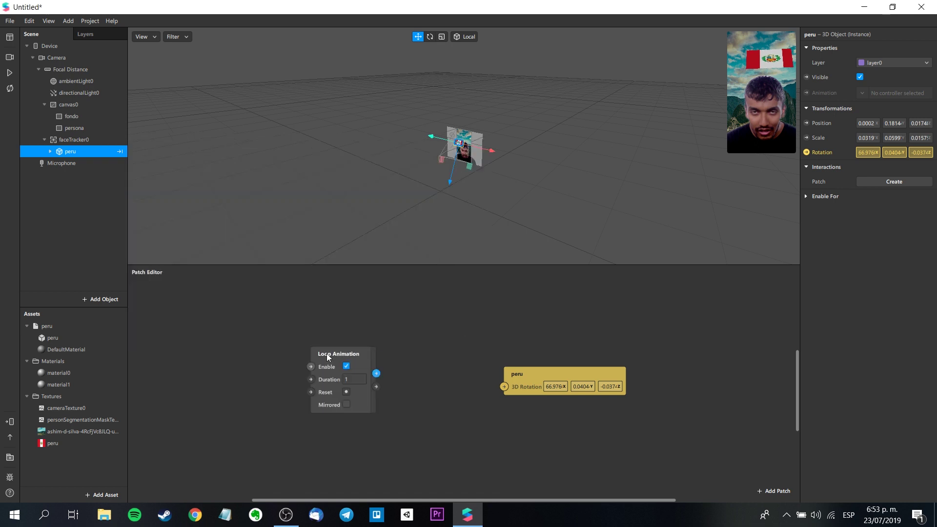
drag(327, 354, 259, 318)
click(429, 322)
Add a To Range patch with Max 360 fed by Loop Animation progress, wired to peru's 3D Rotation.
double_click(429, 321)
text(to ra)
double_click(359, 149)
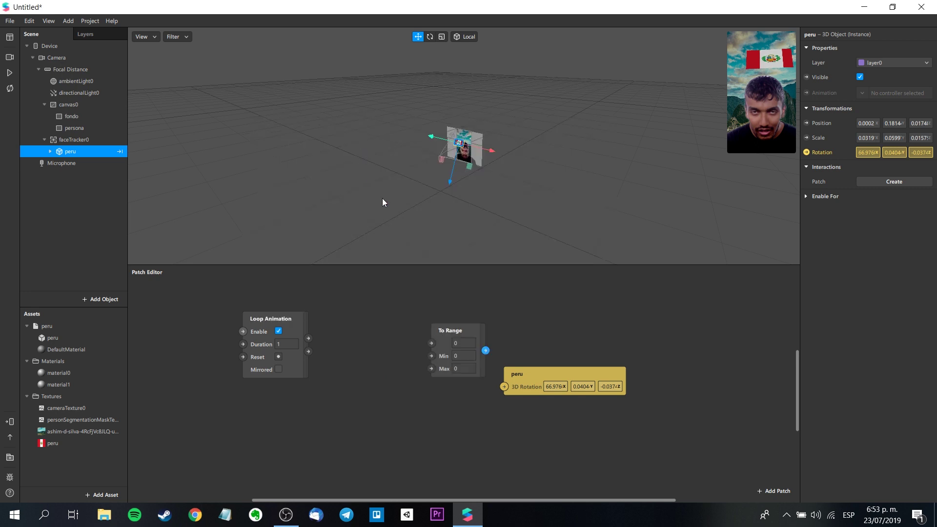
drag(461, 335, 397, 317)
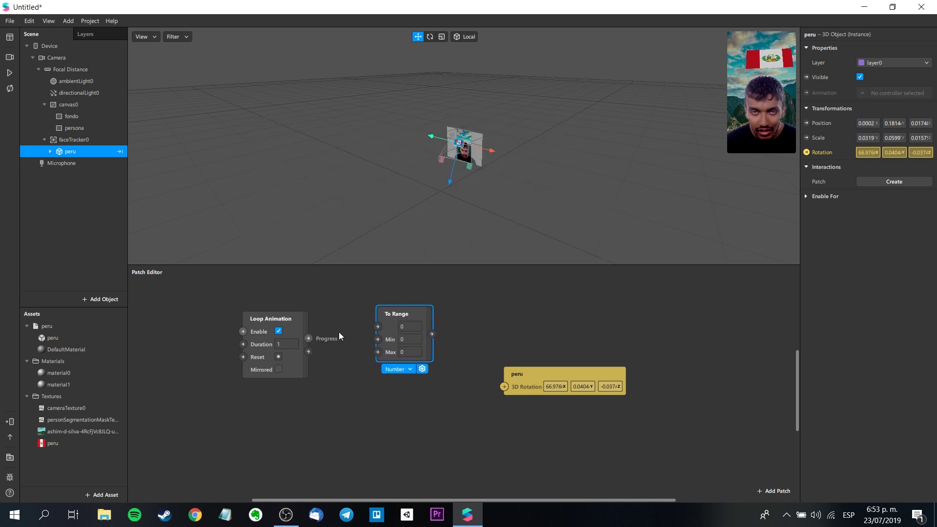
drag(309, 338, 377, 326)
click(405, 352)
text(3,560)
key(Return)
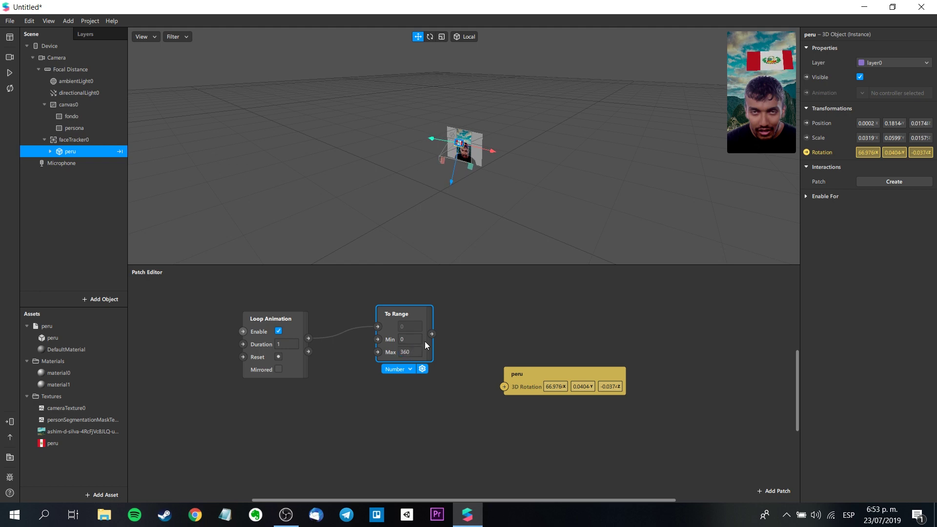
click(9, 73)
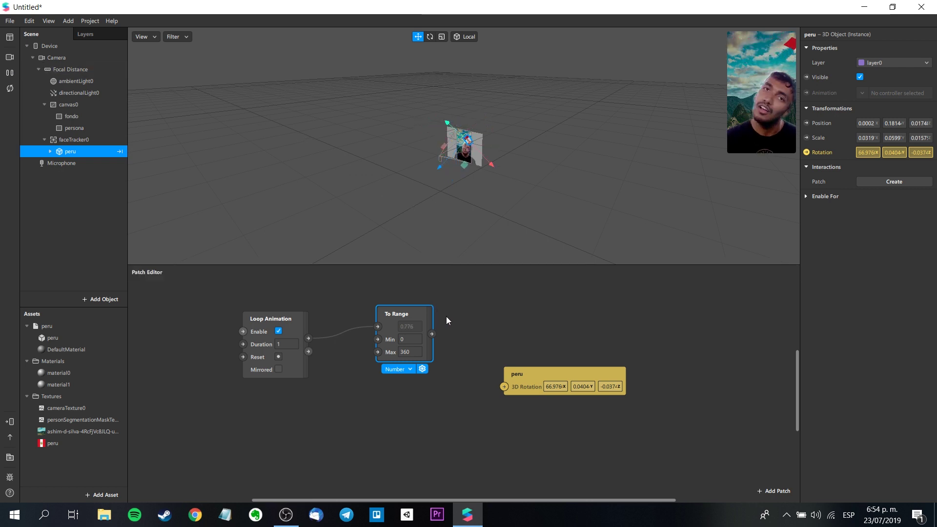
drag(432, 334, 504, 386)
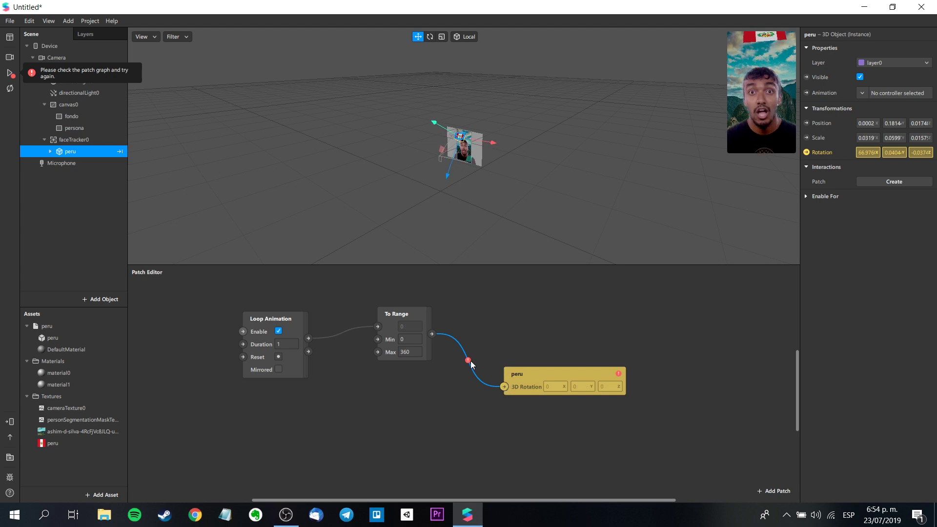
Remove the mismatched connection, add a Pack patch, and feed To Range into its first input.
mouse_move(469, 362)
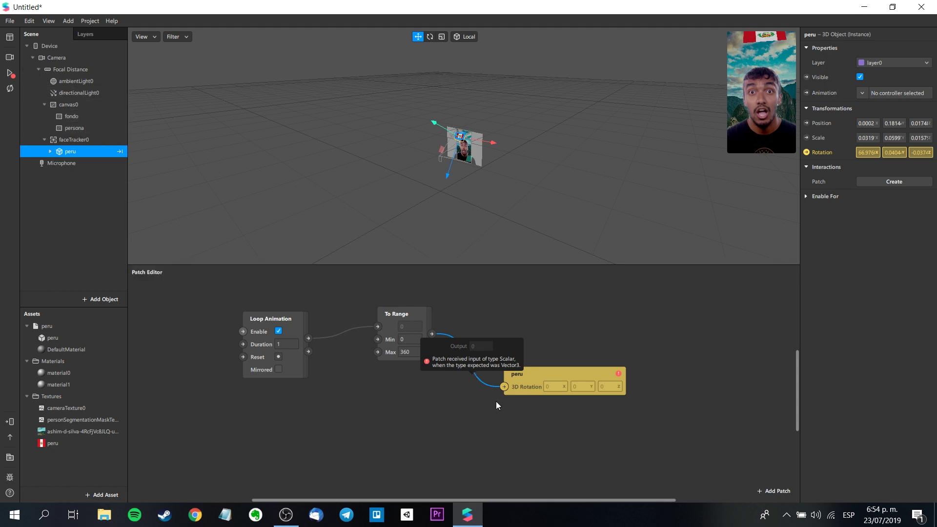
key(Delete)
double_click(505, 324)
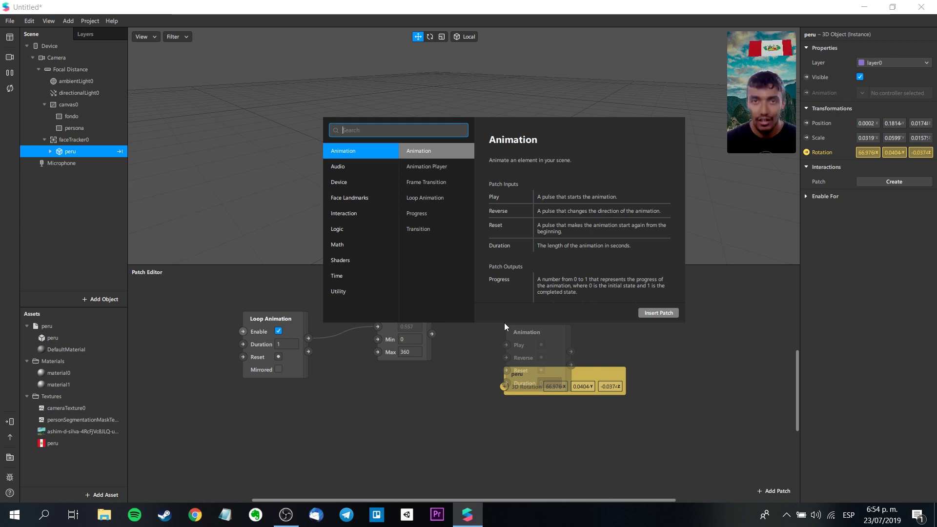
text(pack)
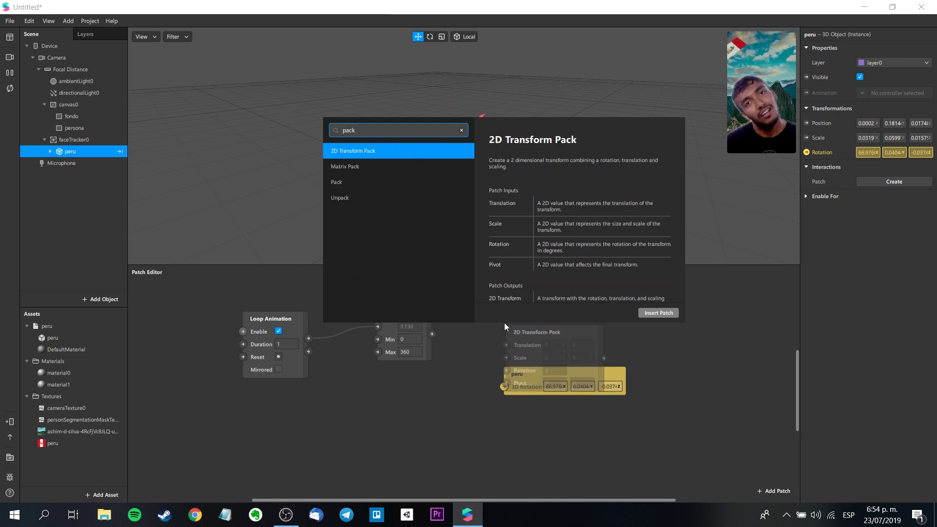
click(371, 182)
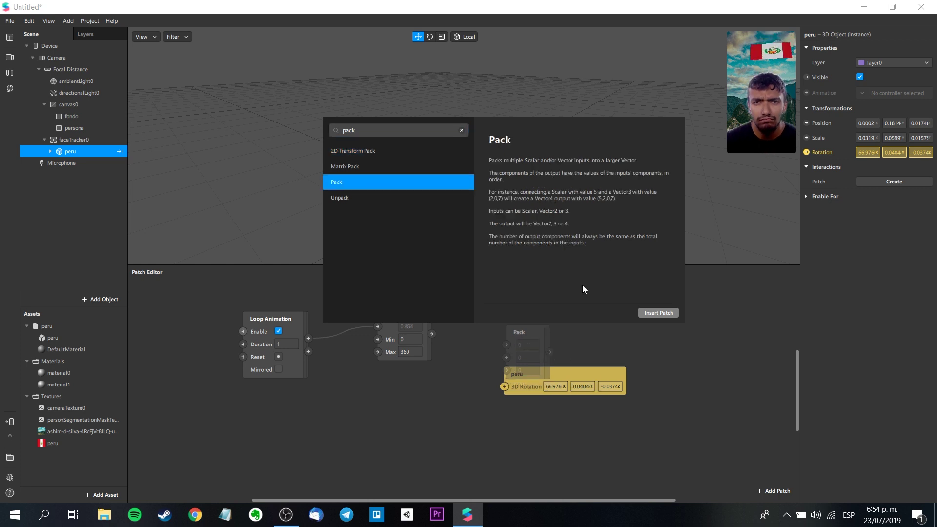
click(649, 314)
click(498, 289)
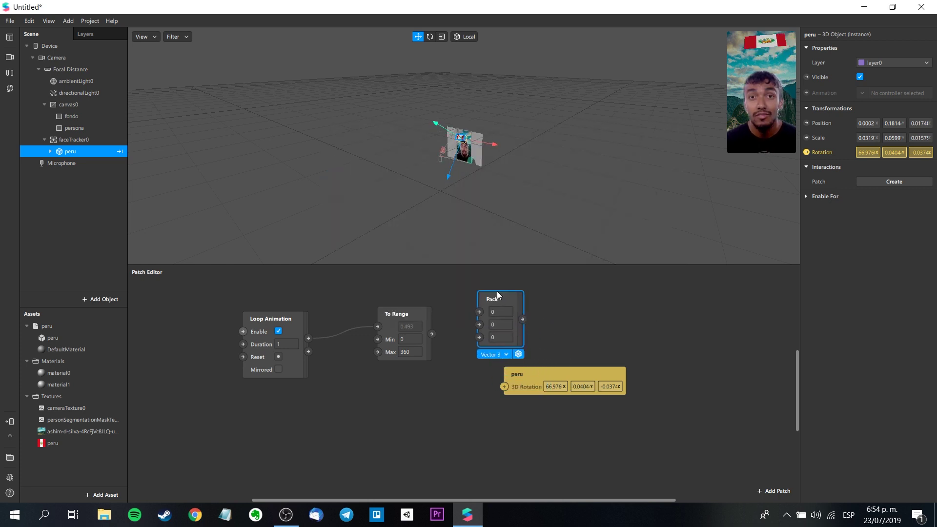
drag(434, 335, 468, 303)
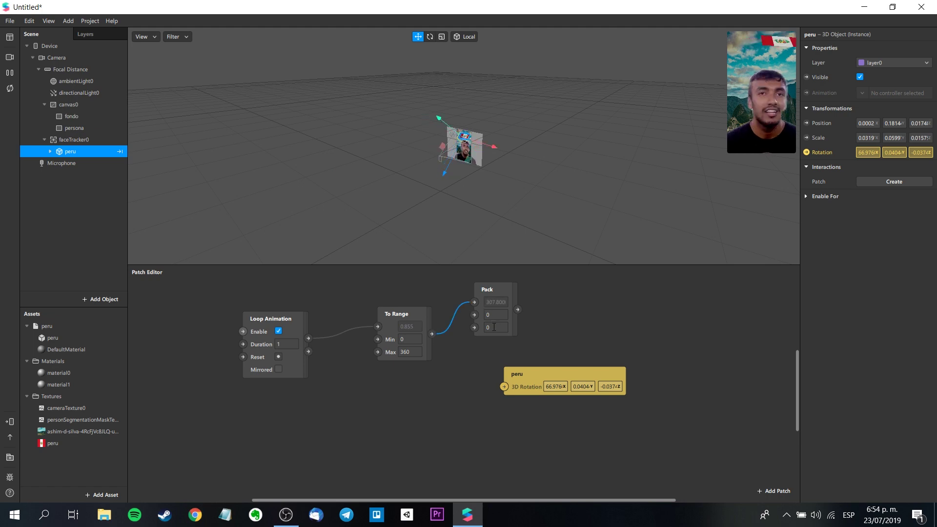
Connect the Pack output to peru's 3D Rotation and start editing the Loop Animation duration.
click(488, 328)
click(552, 329)
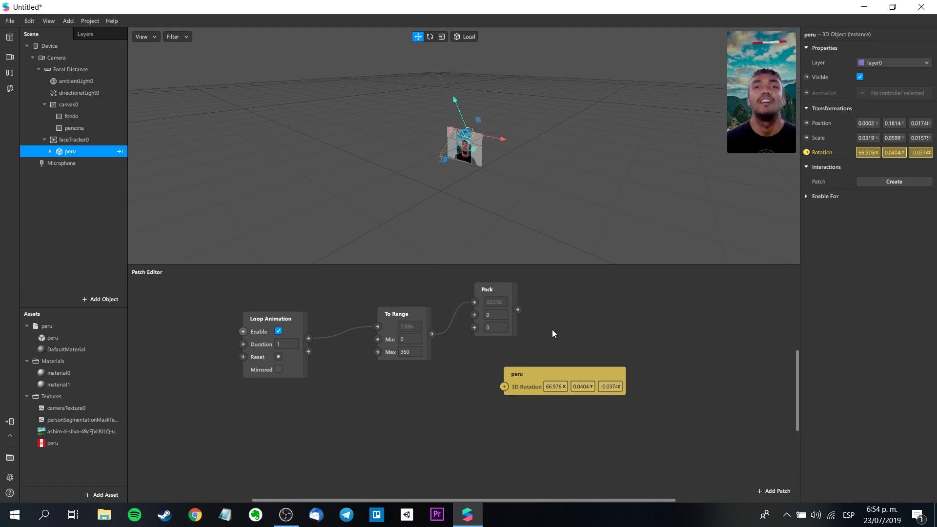
mouse_move(518, 310)
mouse_down()
mouse_move(494, 376)
mouse_move(503, 385)
mouse_up()
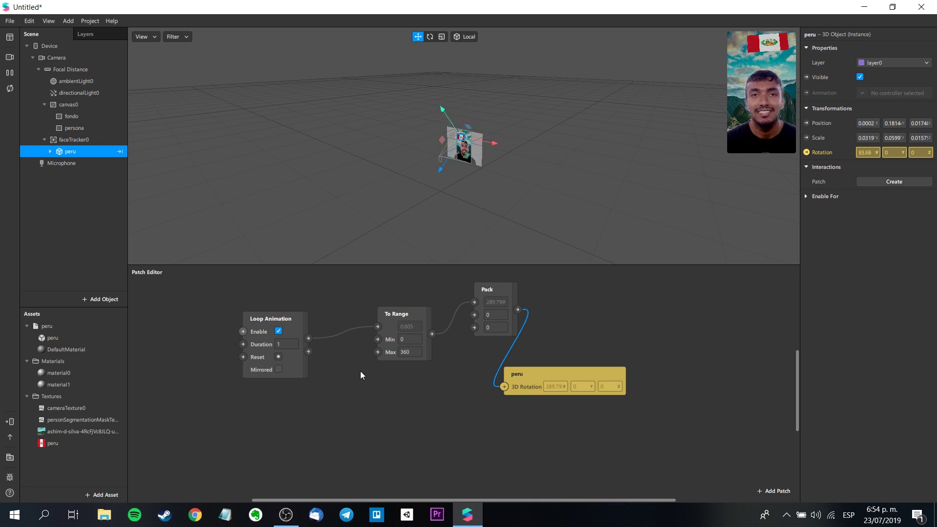
click(288, 344)
Set Loop Animation duration to 2 and rewire To Range into Pack inputs to change the spin axis.
text(2)
click(361, 399)
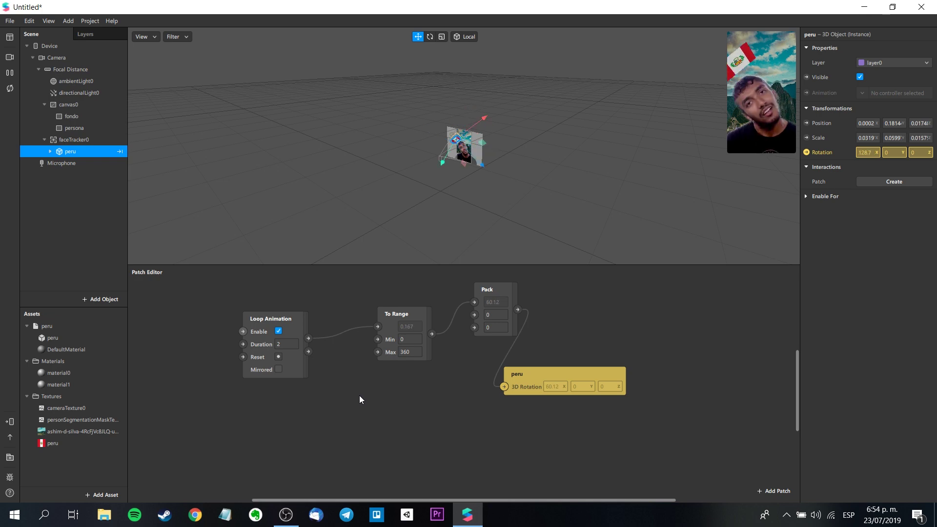
drag(559, 377, 635, 333)
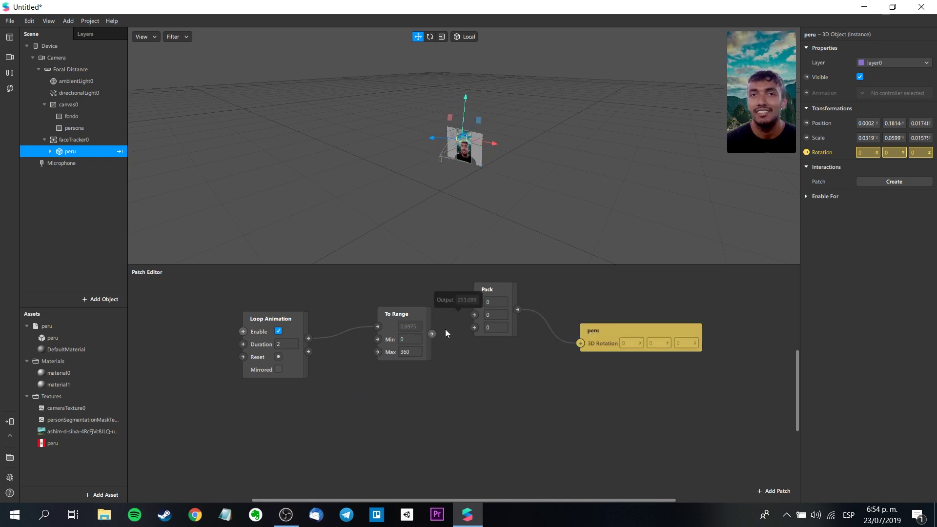
drag(432, 334, 474, 302)
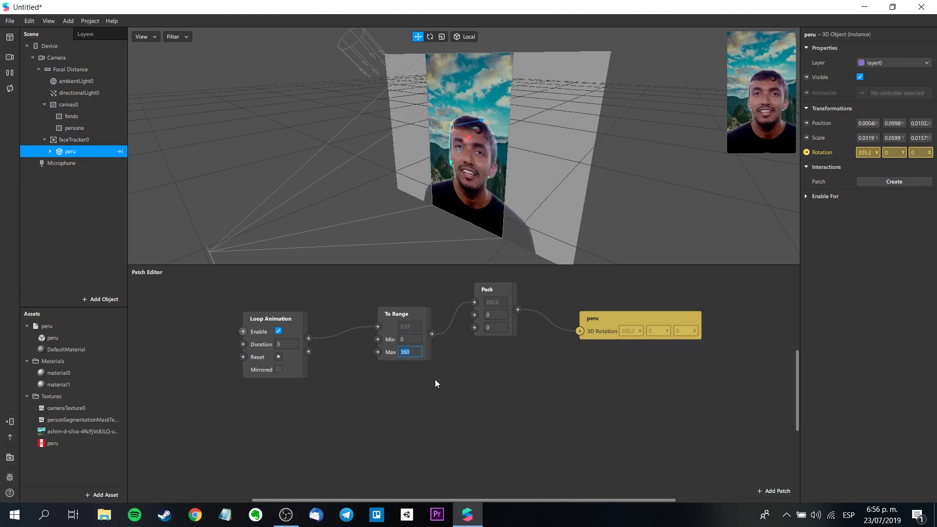
mouse_move(432, 334)
mouse_down()
mouse_move(474, 315)
mouse_move(429, 322)
mouse_up()
click(15, 75)
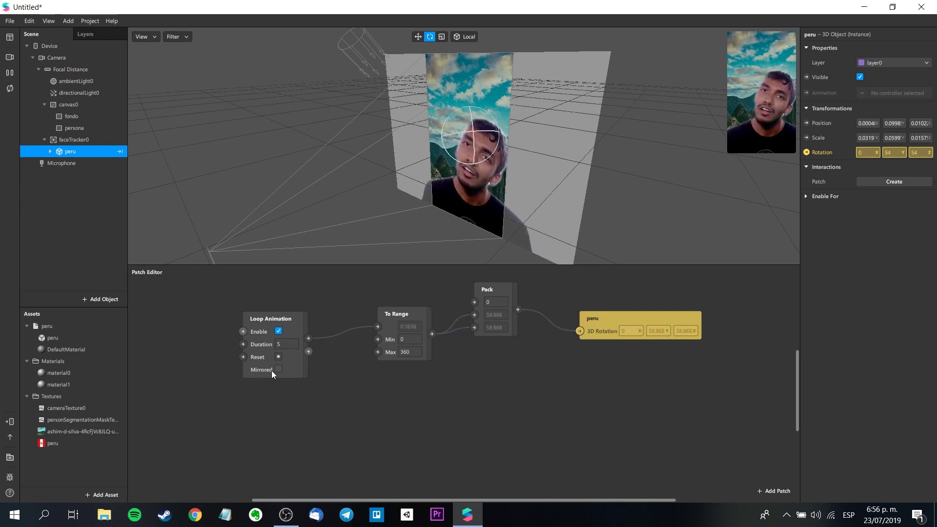
mouse_move(474, 315)
mouse_down()
mouse_move(461, 329)
mouse_move(475, 371)
mouse_up()
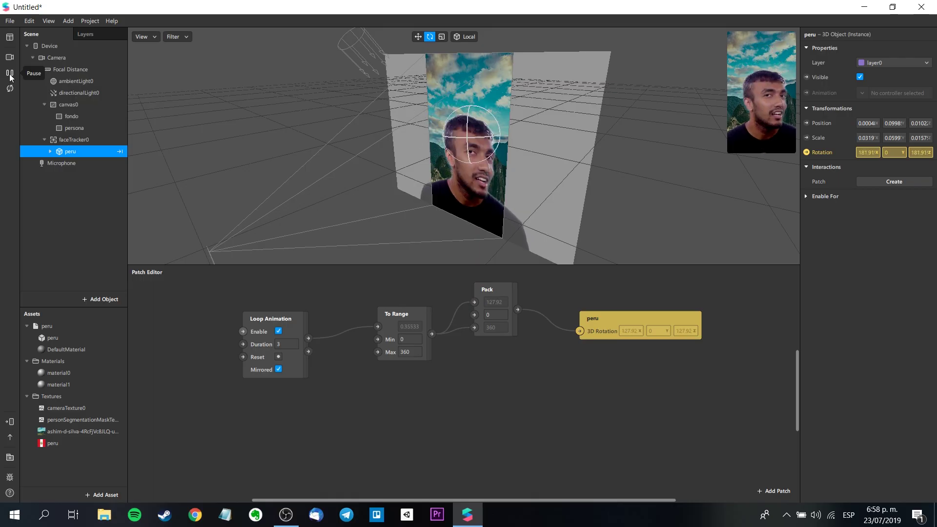
click(10, 76)
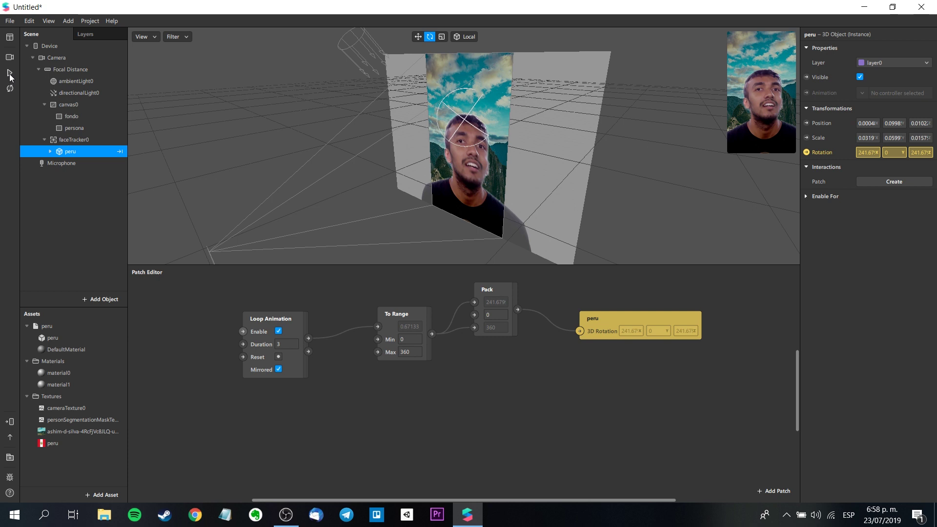
Send the effect to Instagram Camera and start the upload.
click(14, 423)
click(33, 418)
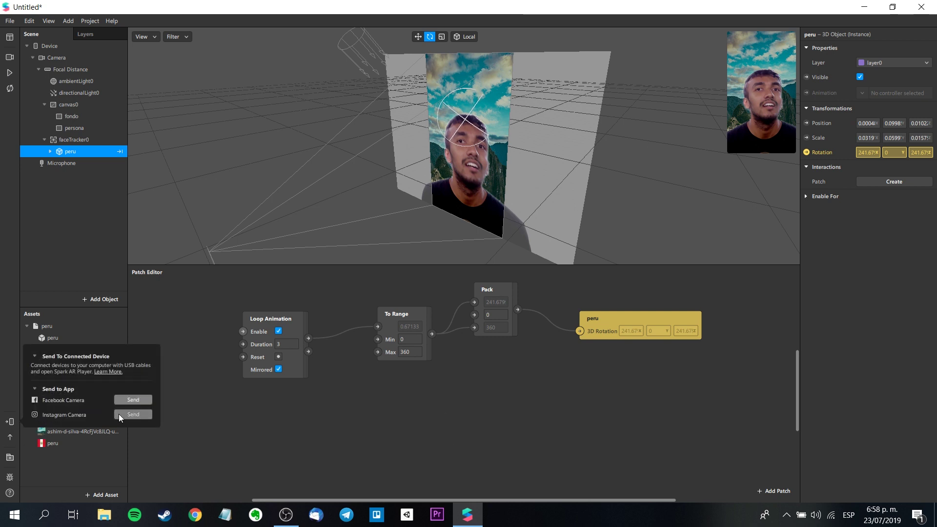
click(119, 414)
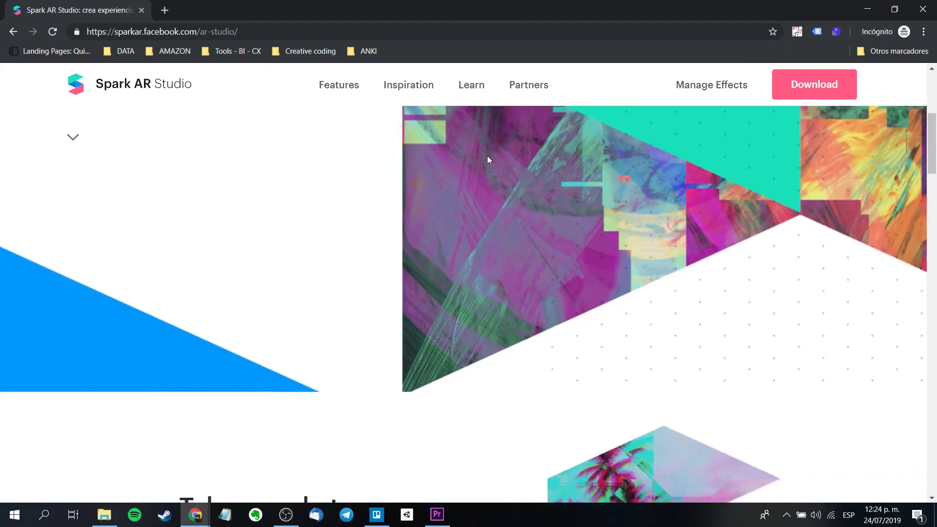
Browse down the Spark AR Studio site and go to its Download page.
scroll(487, 160, down, 2)
scroll(487, 160, down, 3)
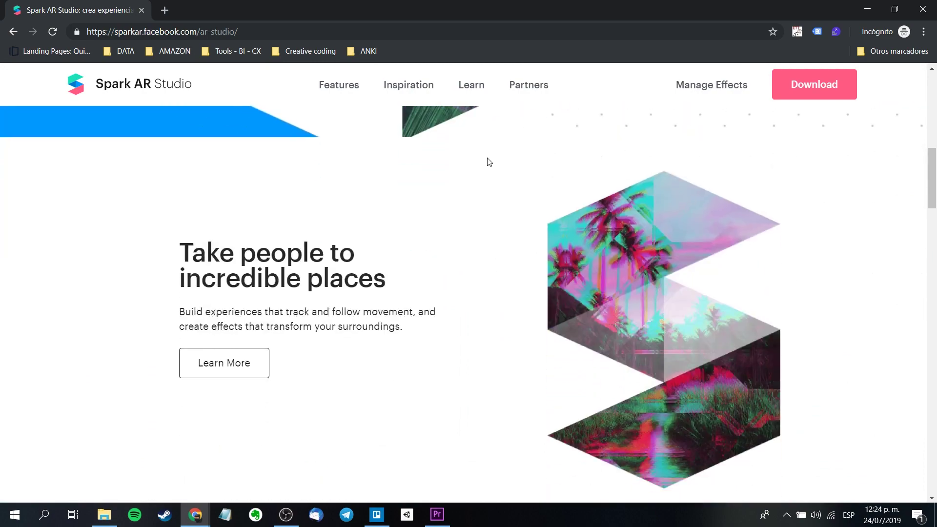
scroll(487, 161, down, 4)
scroll(489, 163, down, 2)
scroll(487, 161, down, 3)
scroll(487, 161, down, 5)
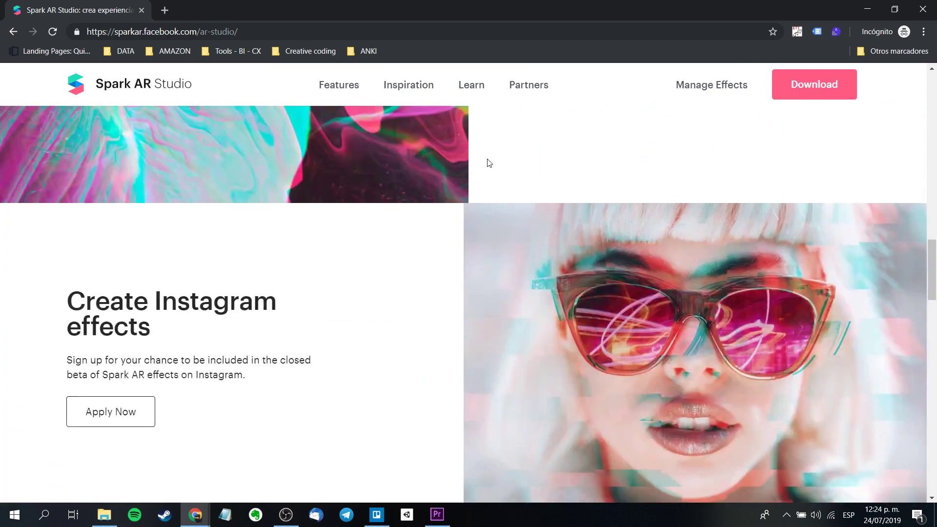
scroll(487, 161, down, 2)
scroll(385, 247, down, 2)
scroll(404, 245, down, 3)
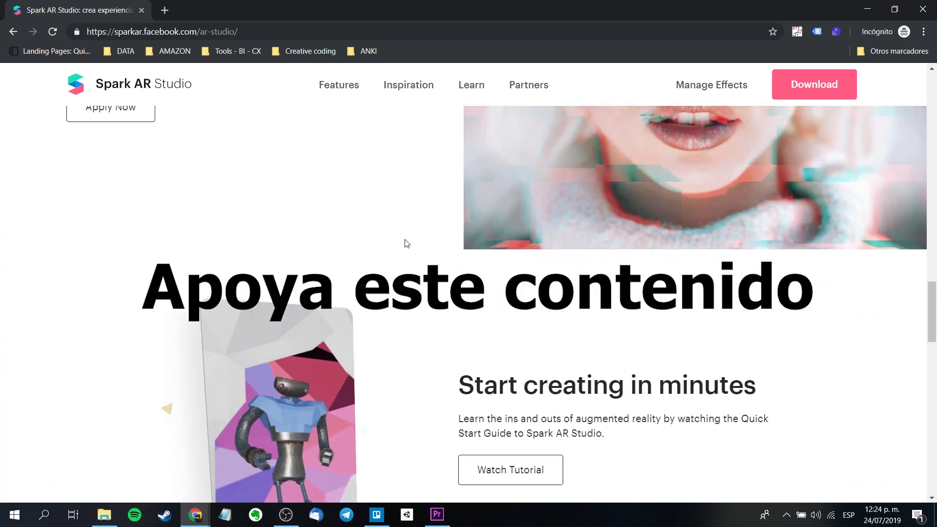
scroll(409, 245, down, 3)
scroll(409, 246, down, 3)
scroll(409, 249, down, 1)
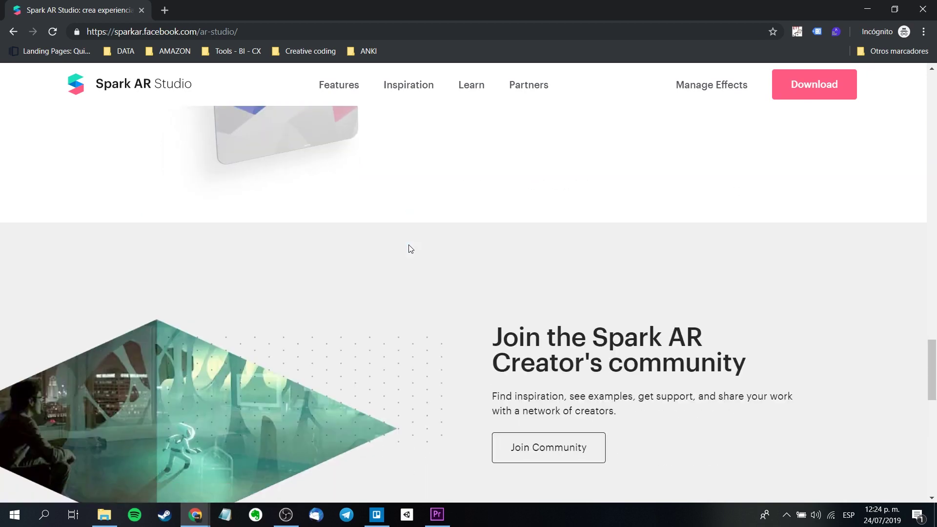
scroll(409, 250, down, 5)
scroll(408, 253, up, 5)
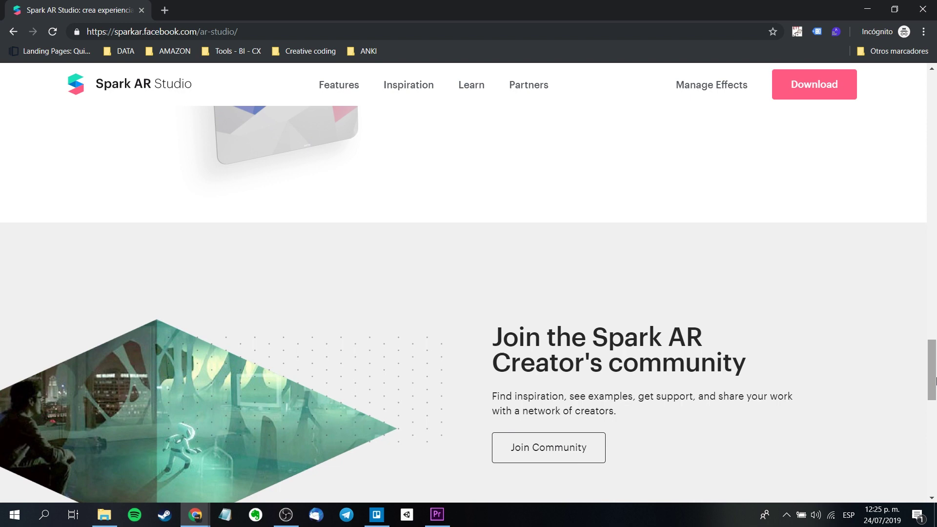
click(820, 96)
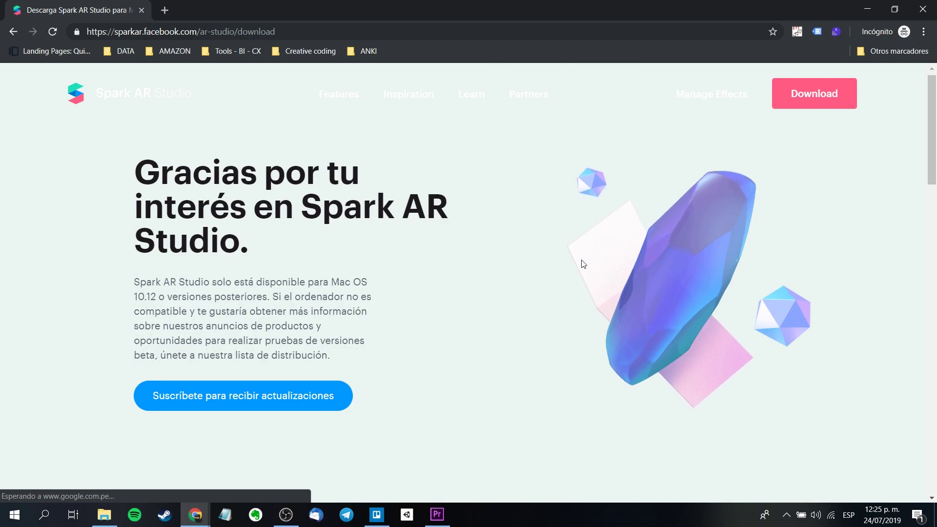
scroll(583, 263, down, 3)
scroll(583, 262, down, 4)
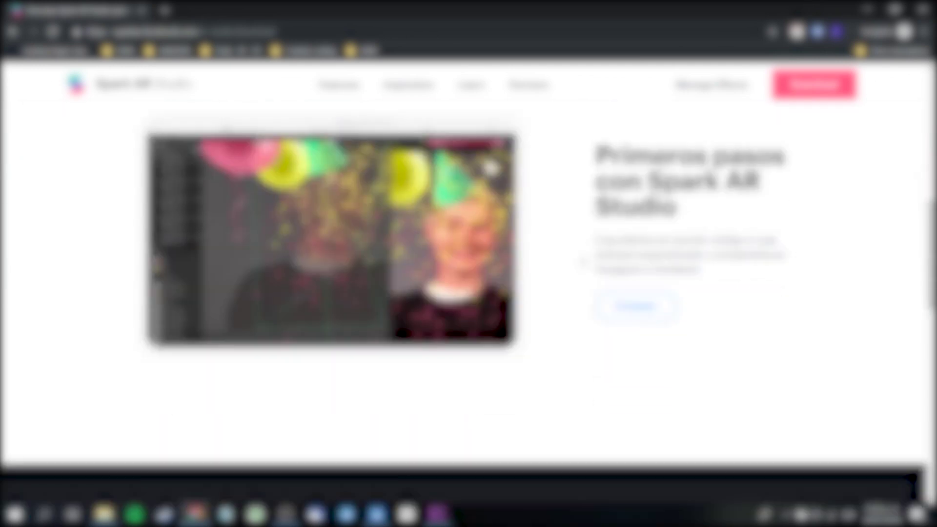
scroll(583, 259, down, 4)
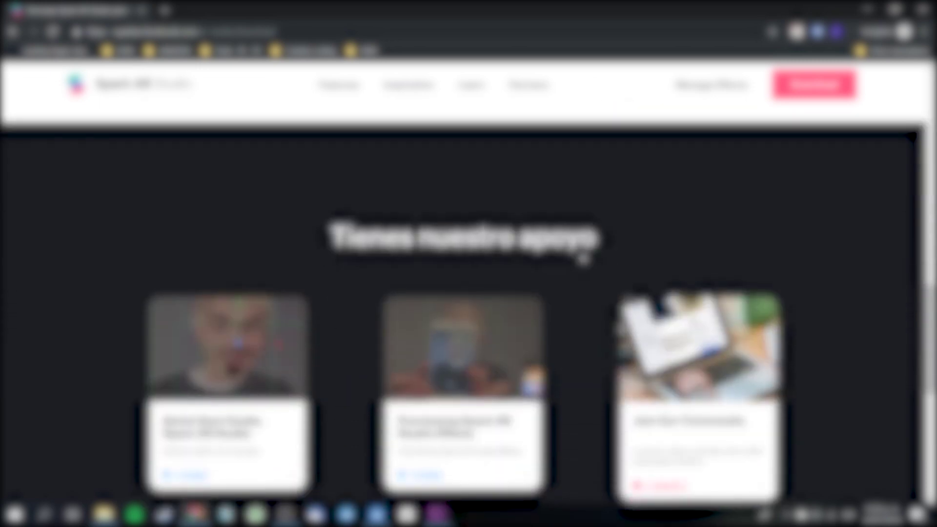
scroll(583, 259, down, 3)
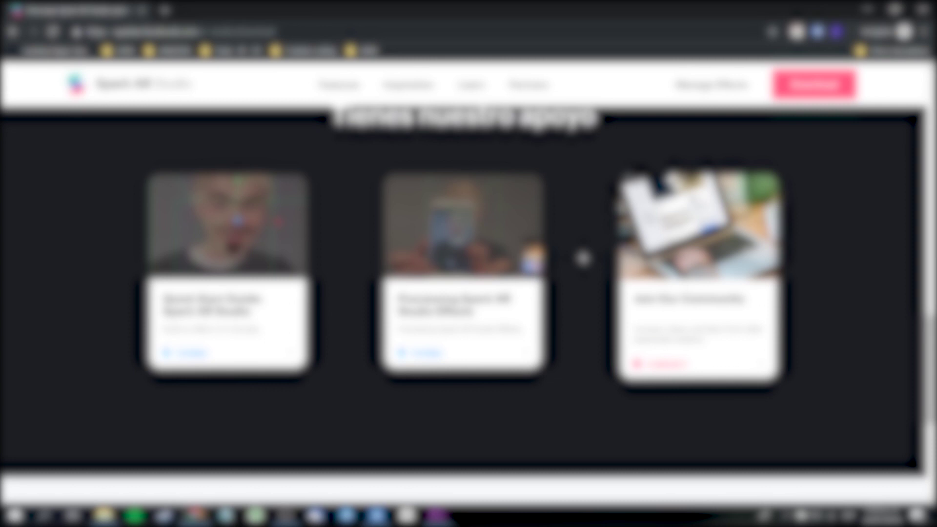
scroll(583, 259, down, 5)
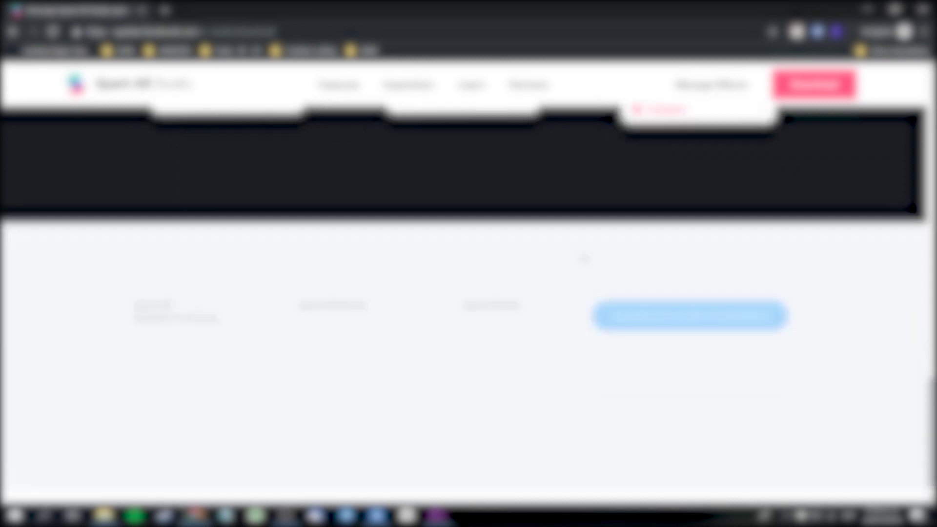